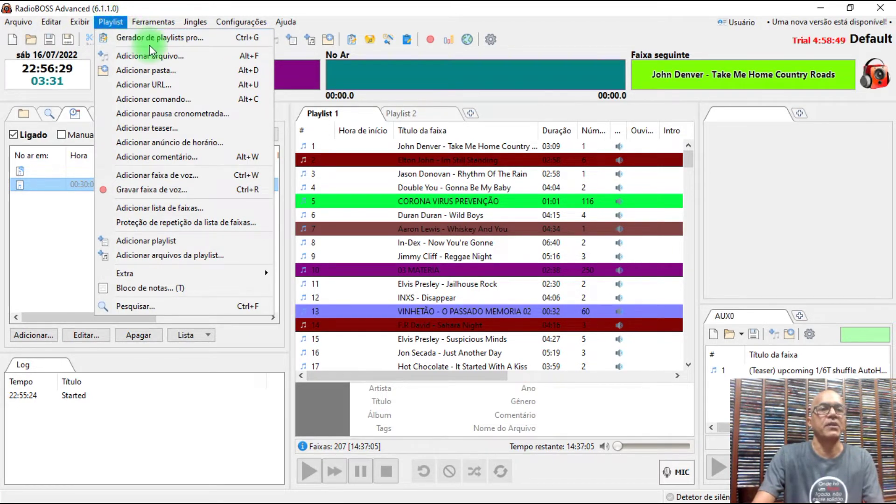
# Open the Playlist Generator Pro and add a category named INTERNACIONAL FLASH
pyautogui.click(175, 42)
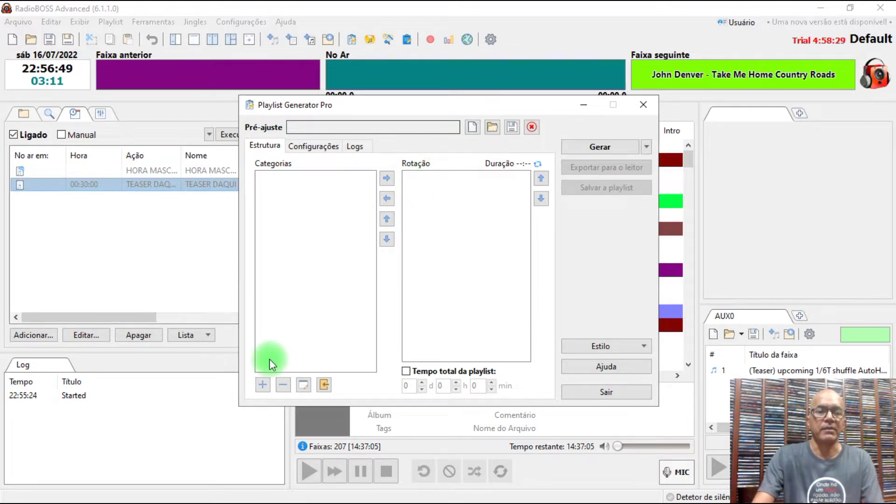
pyautogui.click(262, 385)
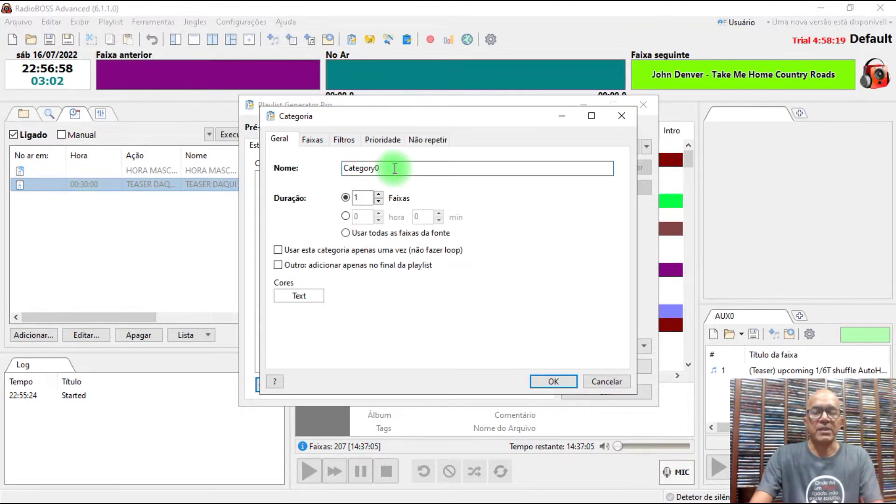
pyautogui.moveTo(395, 169); pyautogui.dragTo(341, 168)
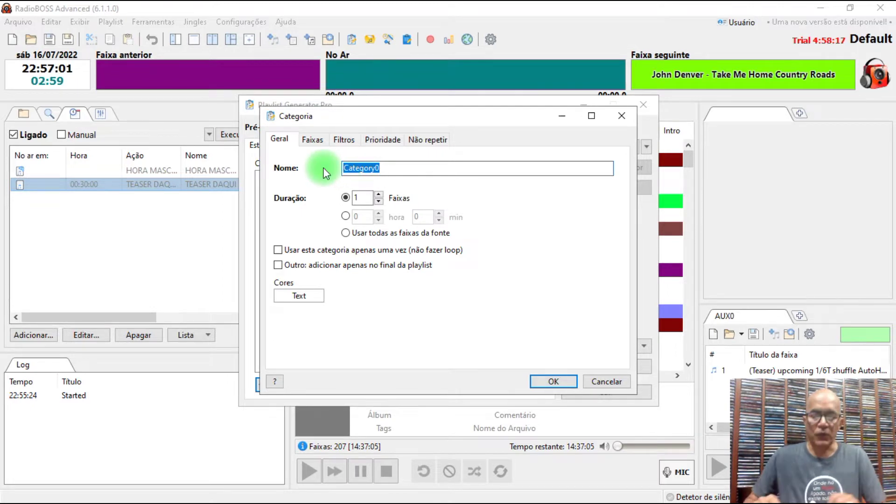
pyautogui.write('i')
pyautogui.press('BackSpace')
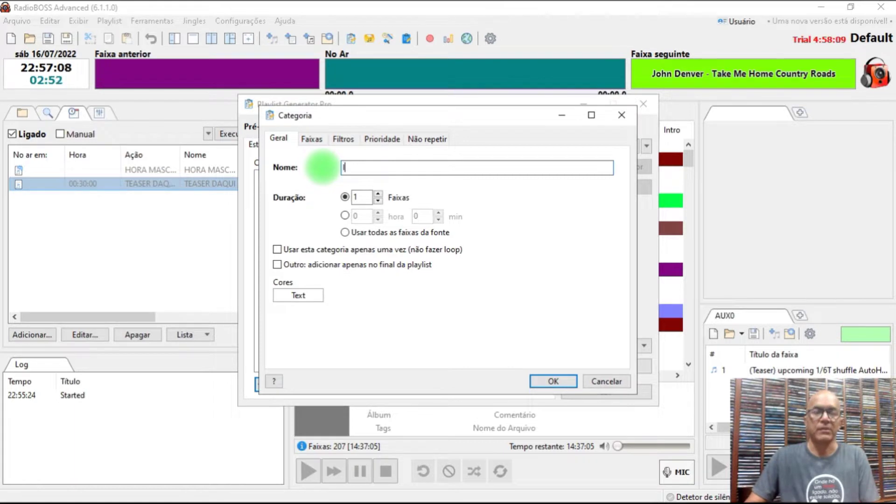
pyautogui.write('INTERNARCI')
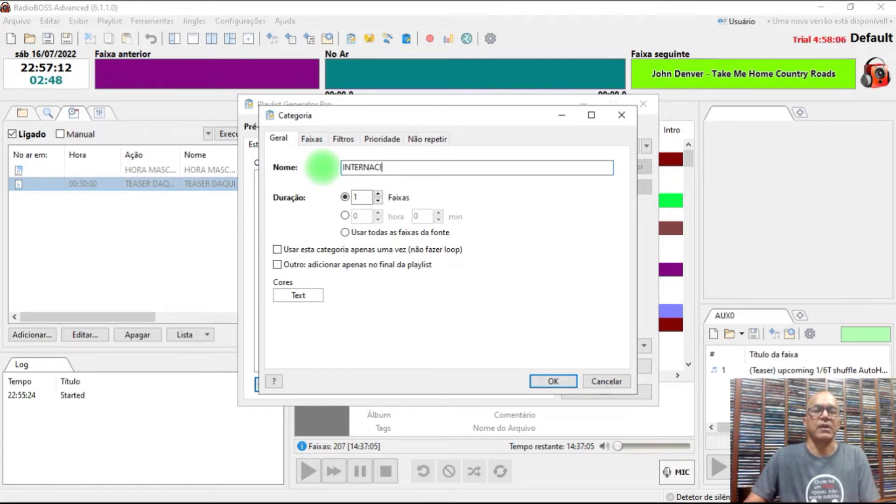
pyautogui.write('ONA')
pyautogui.press('BackSpace')
pyautogui.write('L')
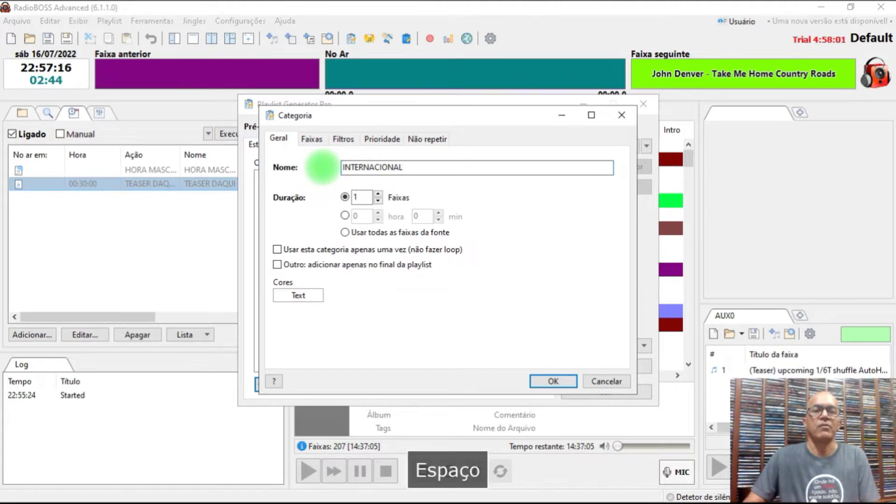
pyautogui.write('PO FLASH')
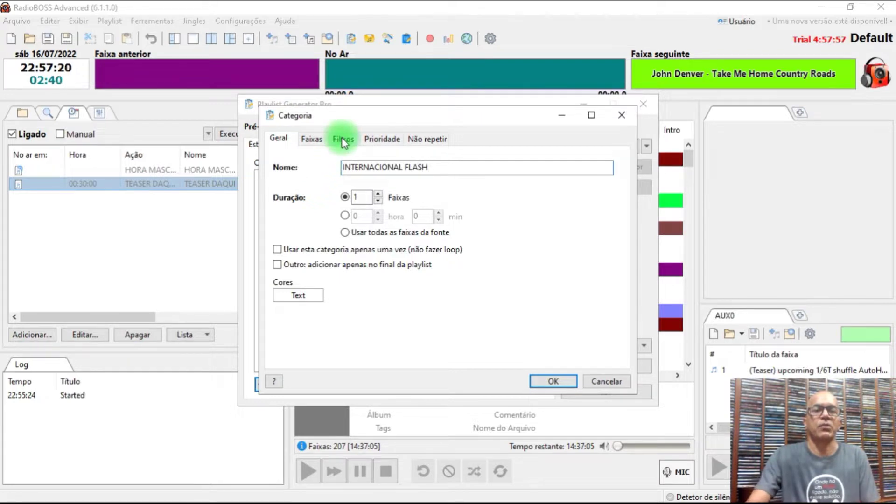
# Shorten the new category's name to INTER FLASH
pyautogui.click(403, 167)
pyautogui.press('BackSpace')
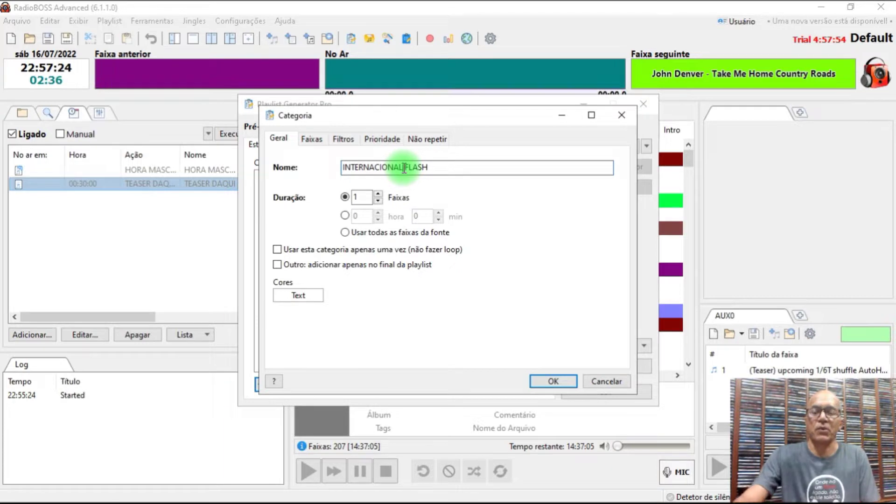
pyautogui.press('BackSpace')
pyautogui.press('BackSpace')
pyautogui.press('BackSpace')
pyautogui.press('BackSpace')
pyautogui.press('BackSpace')
pyautogui.press('BackSpace')
pyautogui.press('BackSpace')
pyautogui.press('BackSpace')
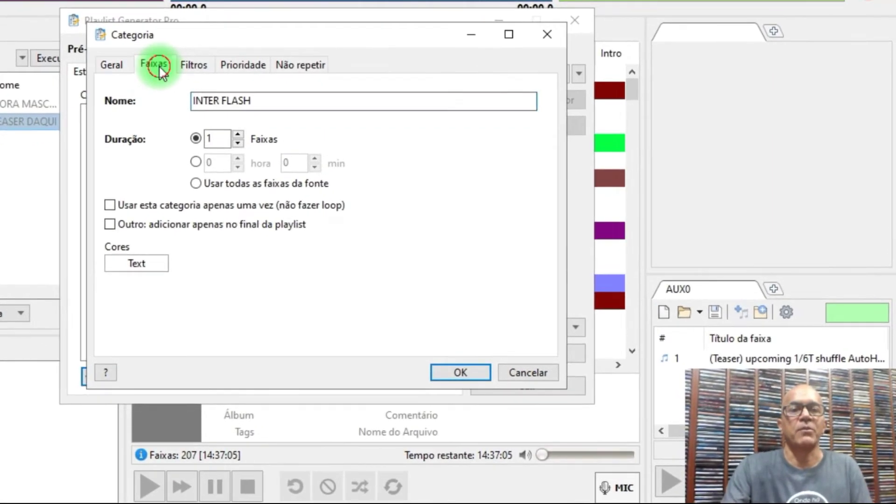
# Add the folder C:\ARQUIVO MEMORIA\FLASH RAP 2 as the INTER FLASH category's track source
pyautogui.click(224, 98)
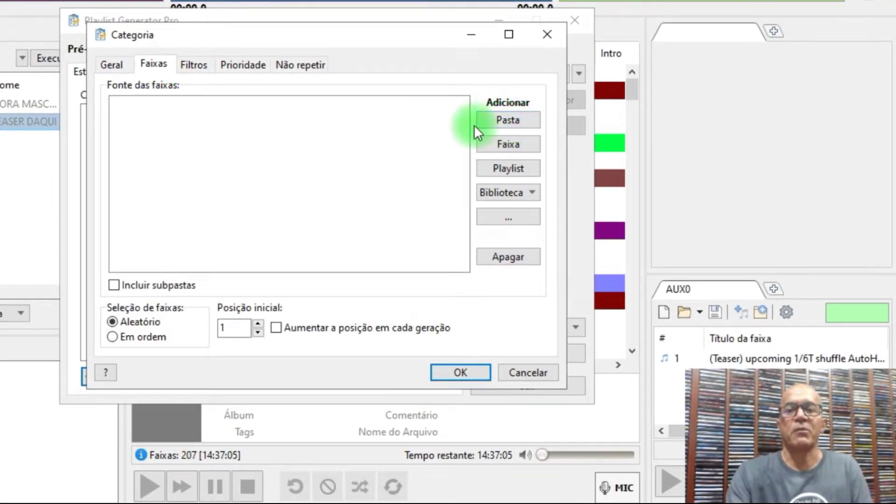
pyautogui.click(506, 125)
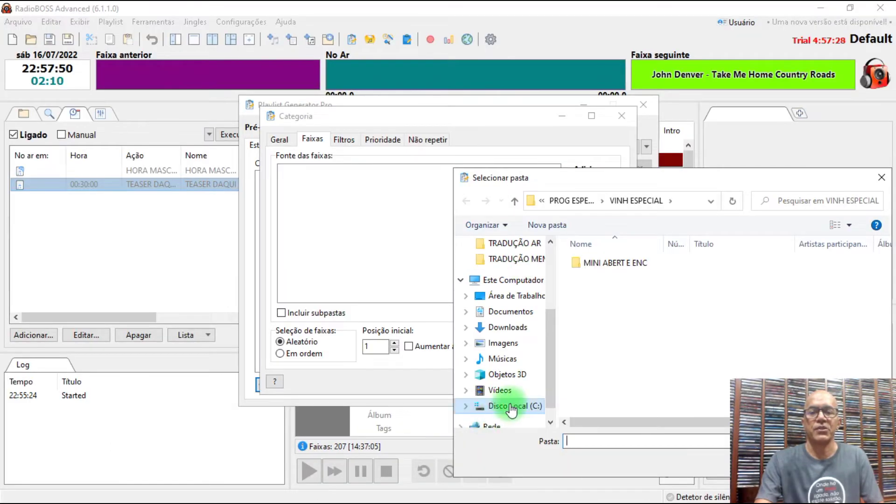
pyautogui.click(511, 408)
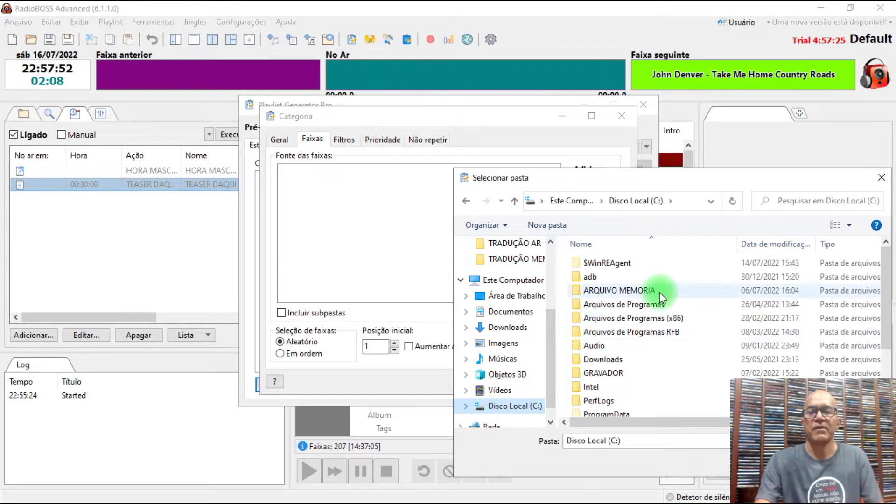
pyautogui.doubleClick(635, 290)
pyautogui.click(635, 290)
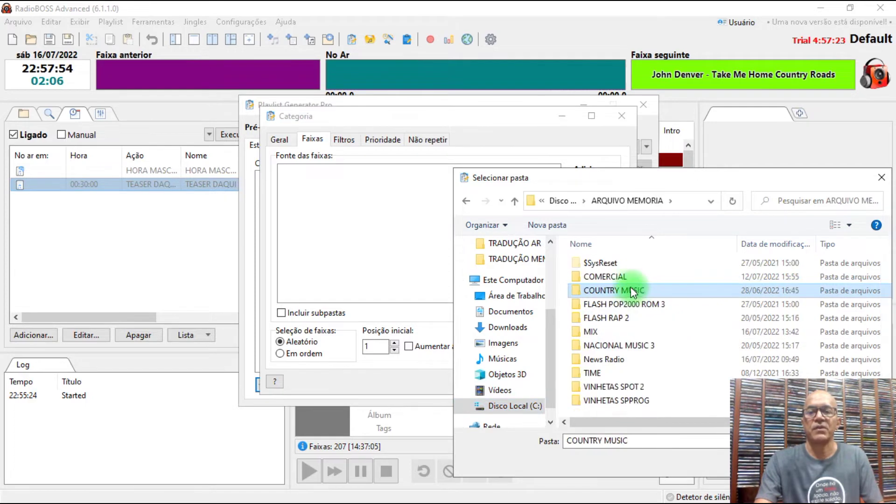
pyautogui.click(612, 318)
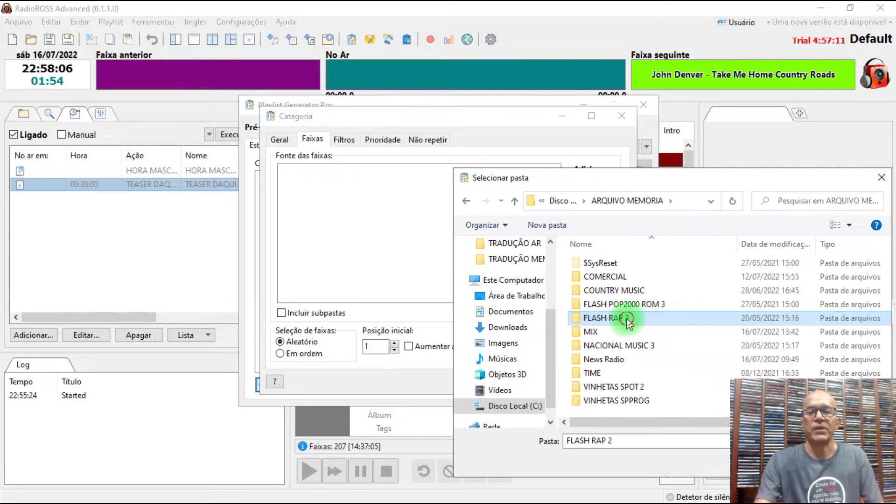
pyautogui.doubleClick(627, 319)
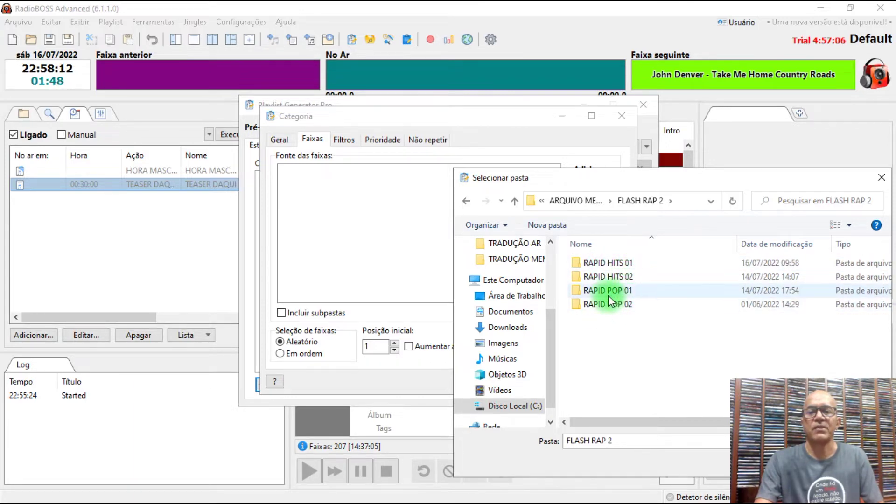
pyautogui.click(515, 201)
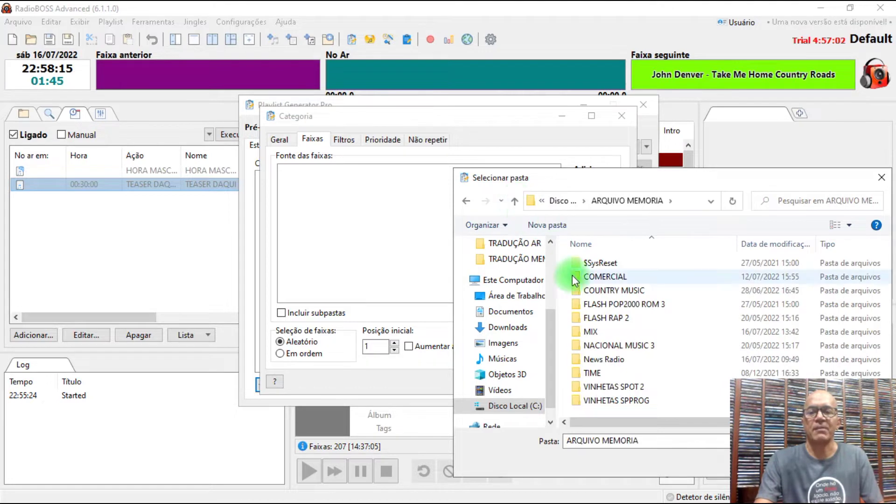
pyautogui.click(625, 321)
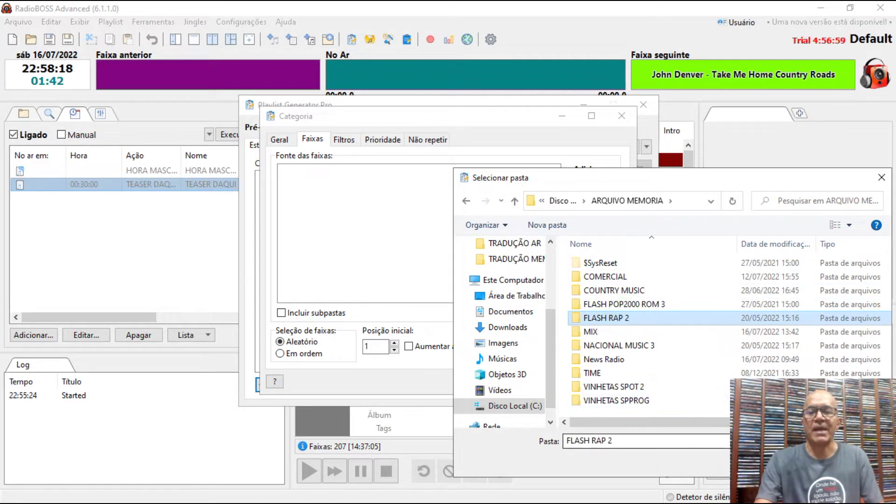
pyautogui.press('Return')
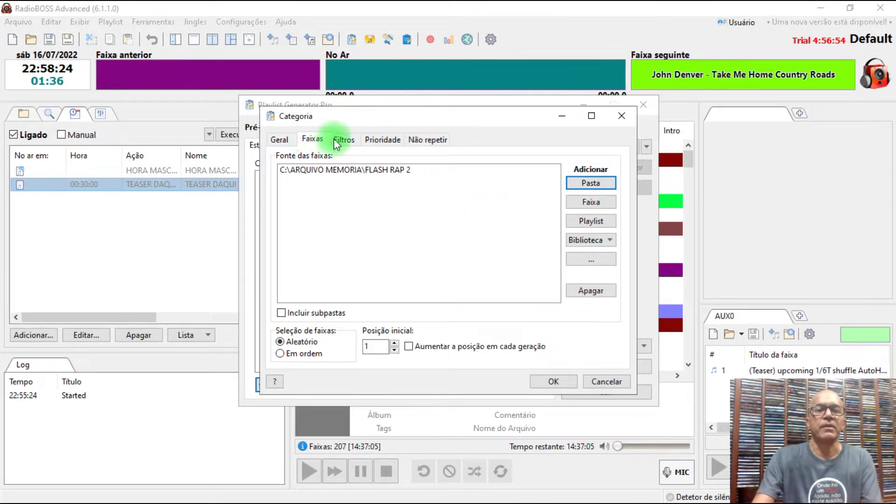
# Override the INTER FLASH category's global separation rule so the same artist does not repeat for 3 hours
pyautogui.click(428, 143)
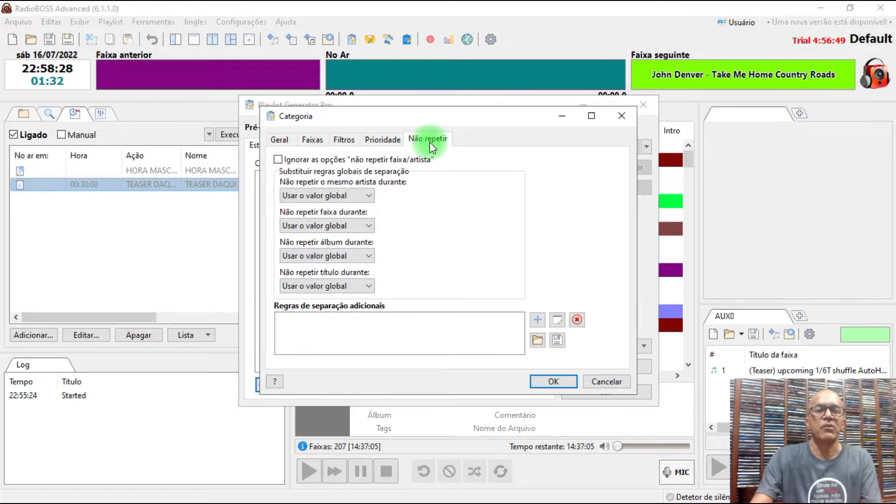
pyautogui.click(366, 196)
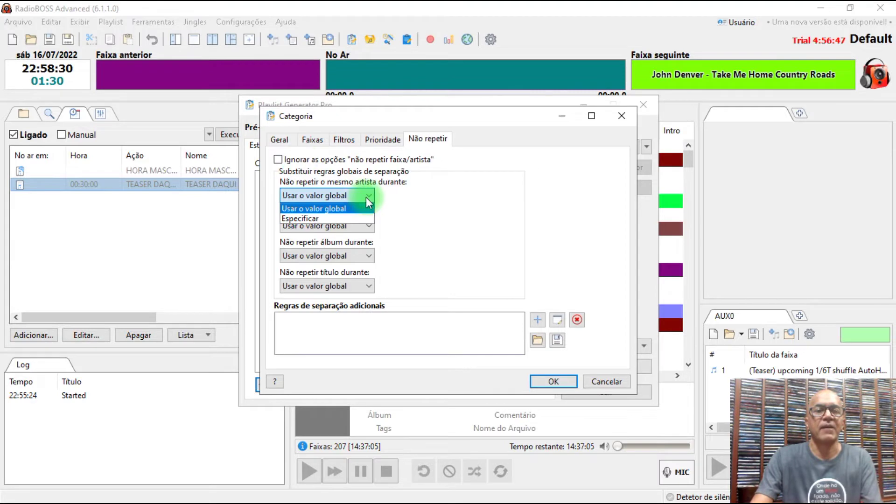
pyautogui.click(326, 216)
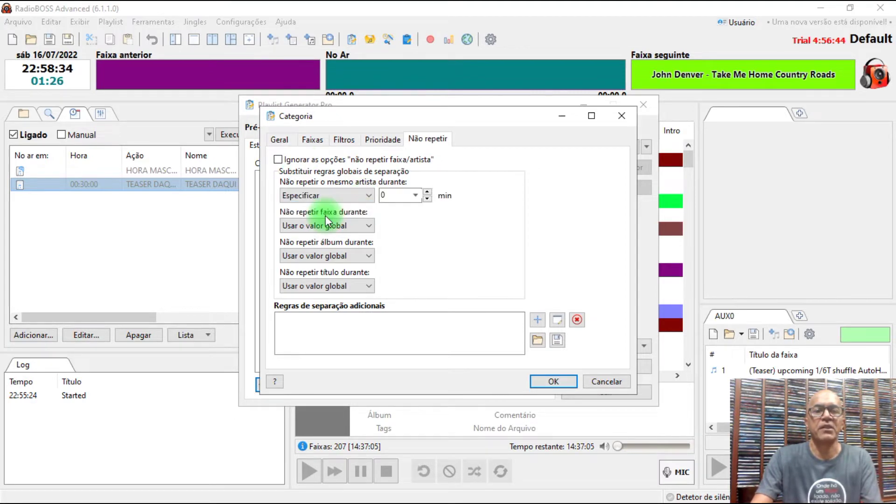
pyautogui.click(416, 195)
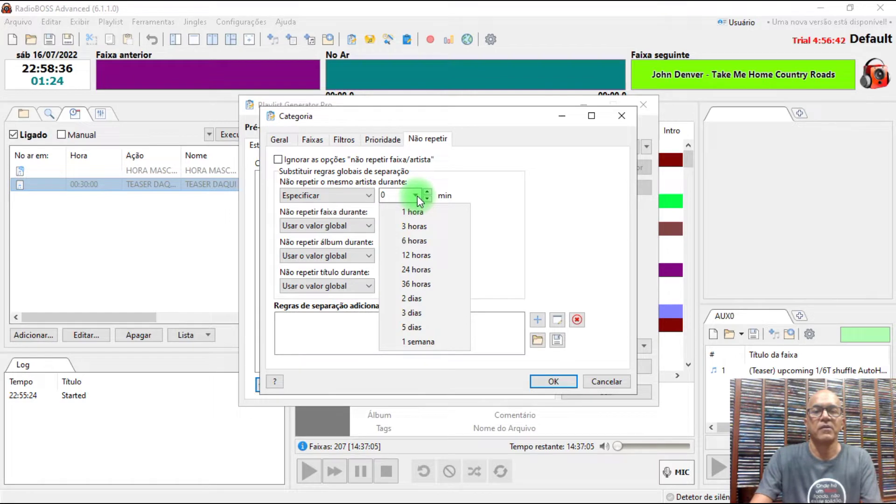
pyautogui.click(411, 226)
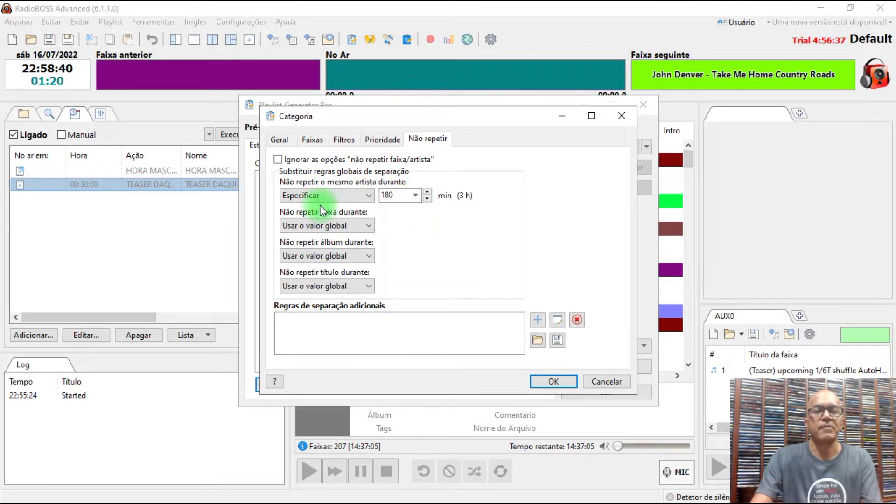
# Specify that a track does not repeat for 6 hours in INTER FLASH, and save the category
pyautogui.click(369, 227)
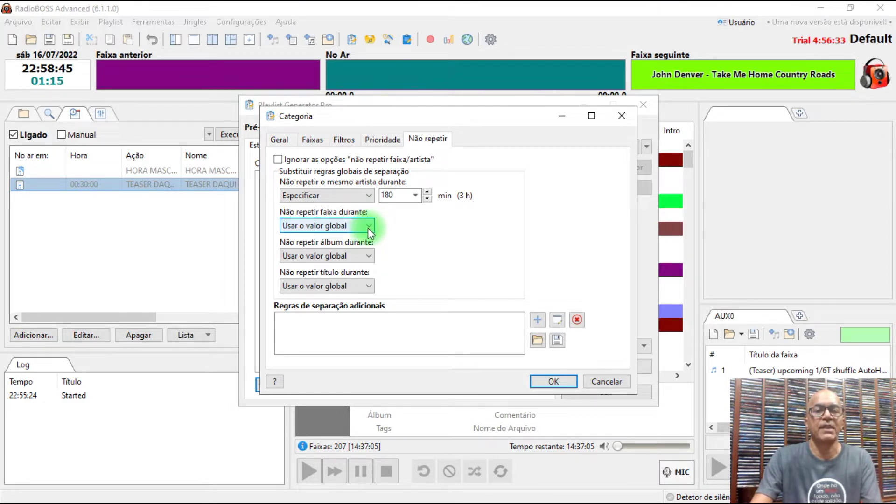
pyautogui.click(368, 226)
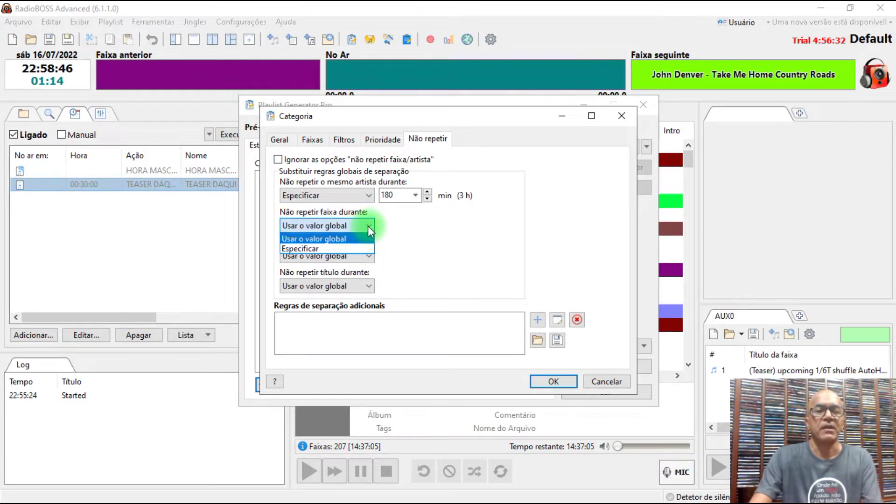
pyautogui.click(333, 247)
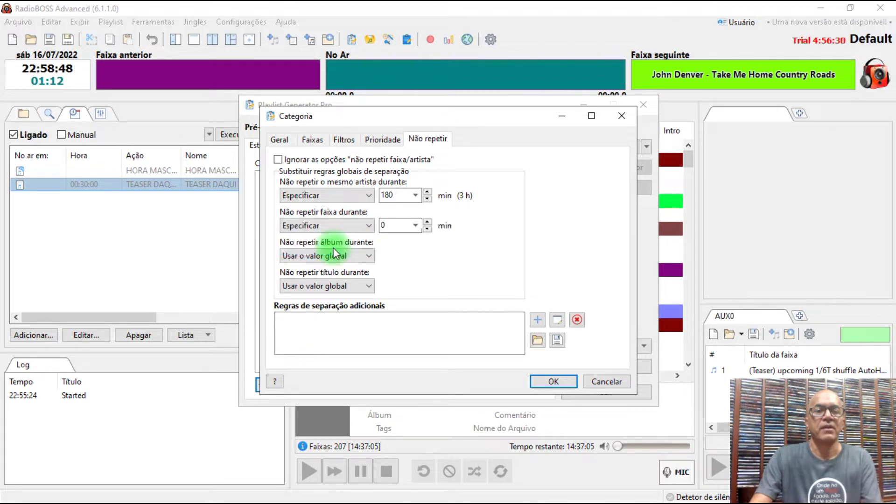
pyautogui.click(427, 228)
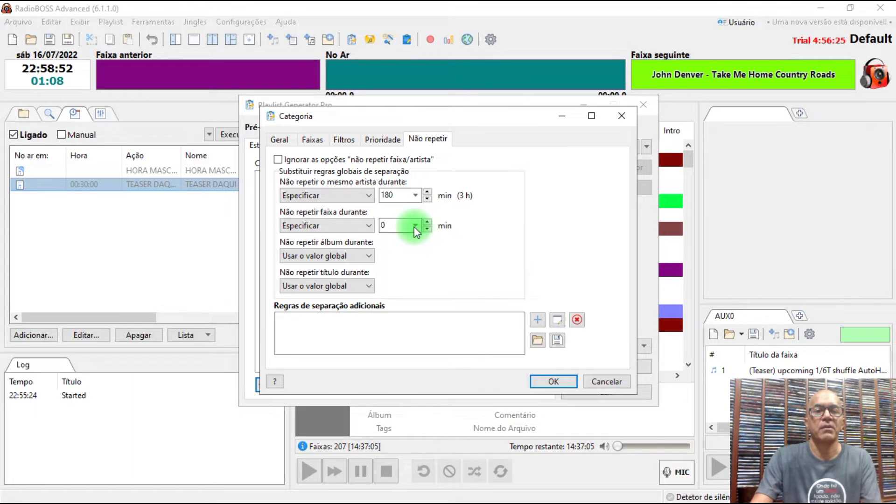
pyautogui.click(414, 226)
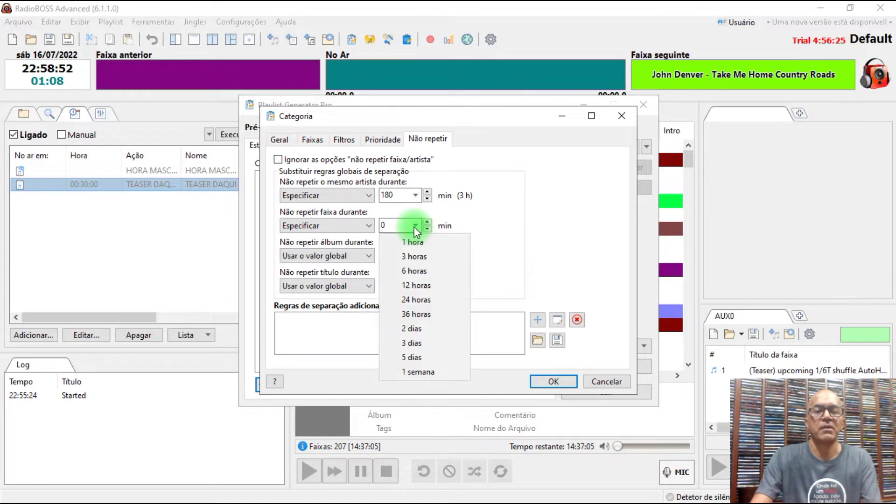
pyautogui.click(411, 270)
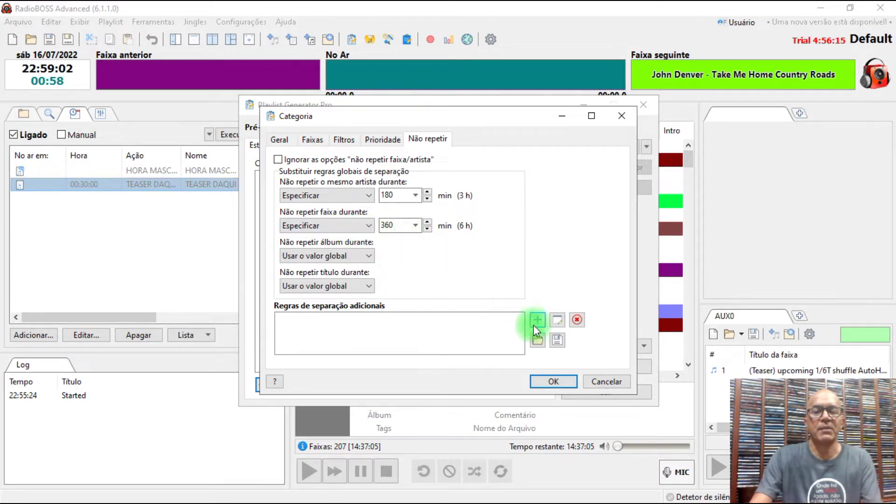
pyautogui.click(549, 383)
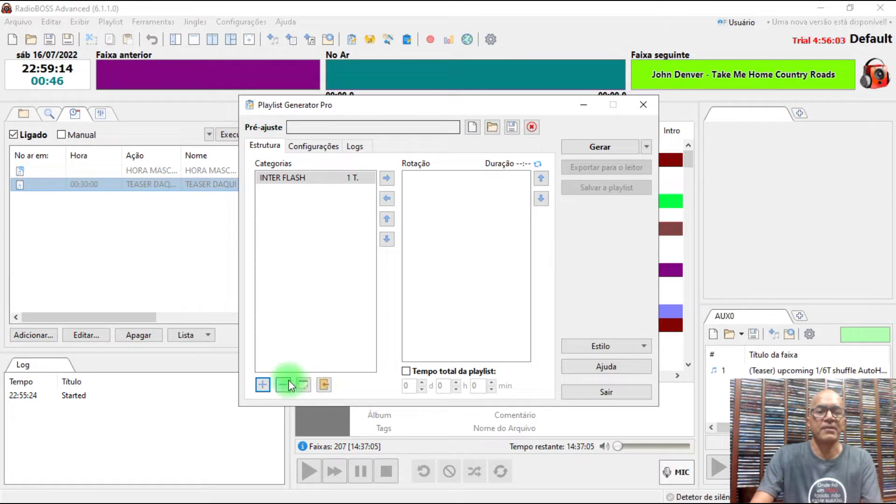
# Add a second category to the playlist structure and name it INTER 2000
pyautogui.click(265, 384)
pyautogui.doubleClick(347, 168)
pyautogui.write('INTER 2000')
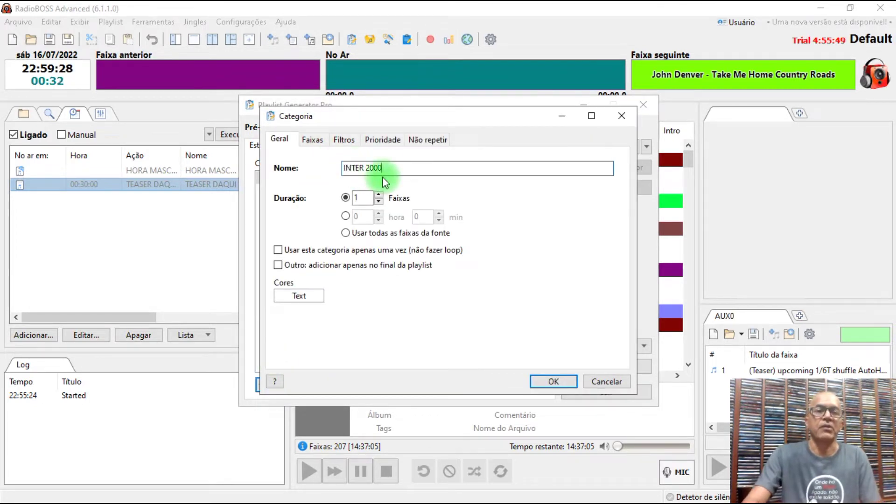
# Add the POP INTER 2000 folder inside FLASH POP2000 ROM 3 as the INTER 2000 category's track source
pyautogui.click(318, 141)
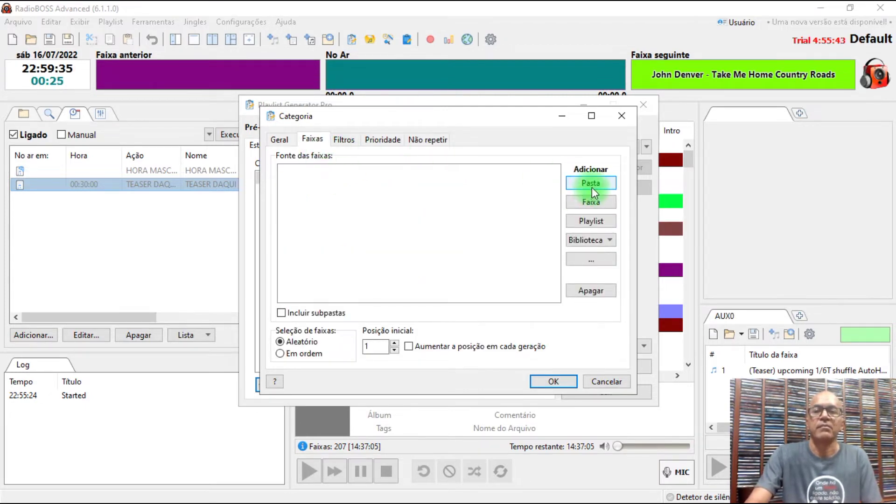
pyautogui.click(590, 186)
pyautogui.doubleClick(653, 308)
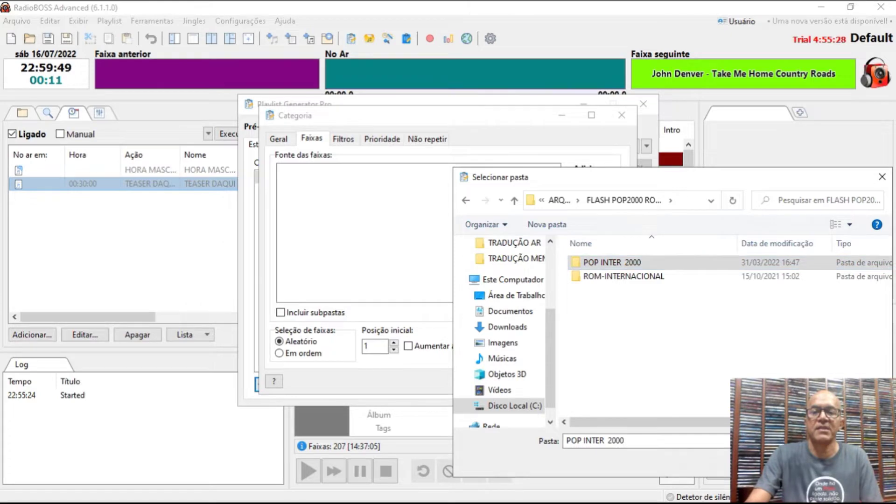
pyautogui.click(806, 466)
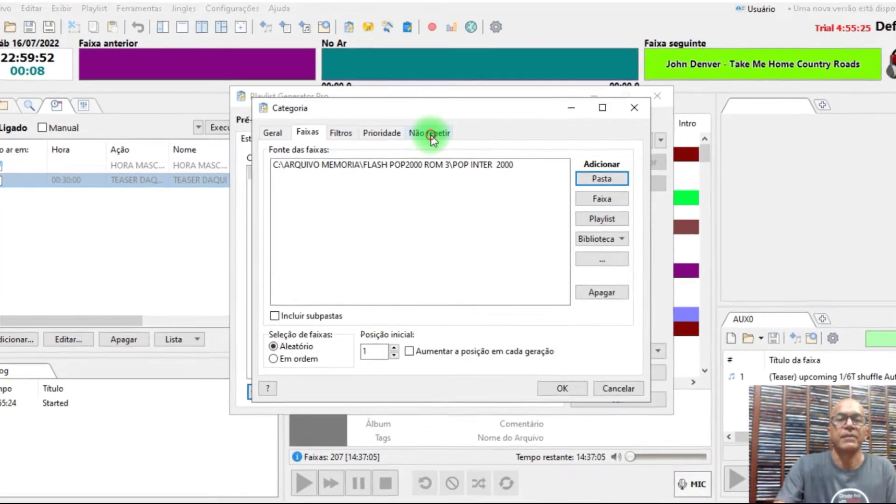
# Override the INTER 2000 category's global separation rule so the same artist does not repeat for 3 hours
pyautogui.click(426, 137)
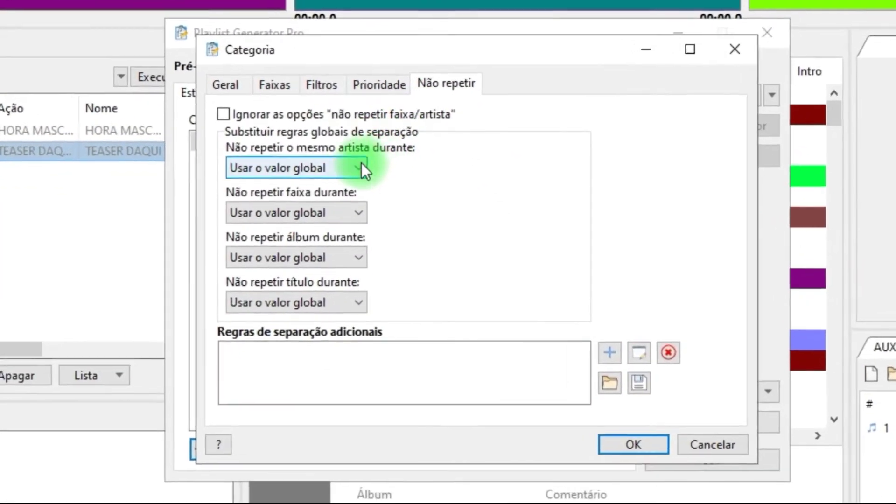
pyautogui.click(363, 166)
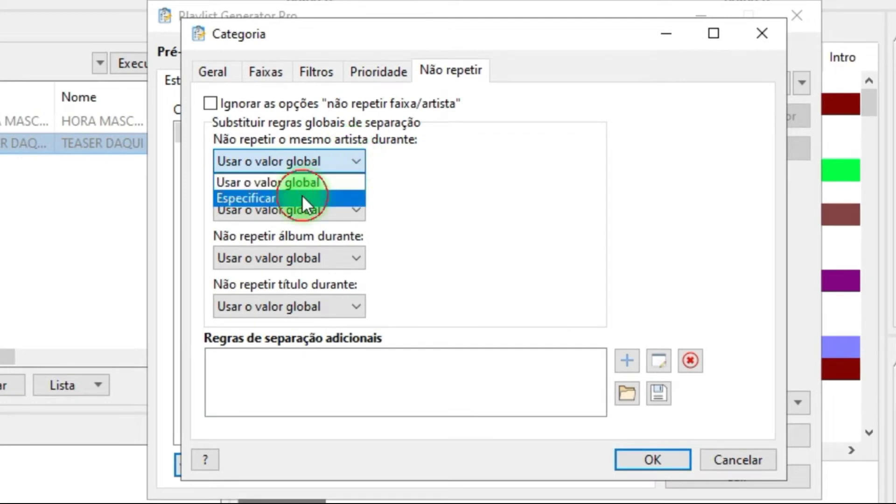
pyautogui.click(301, 198)
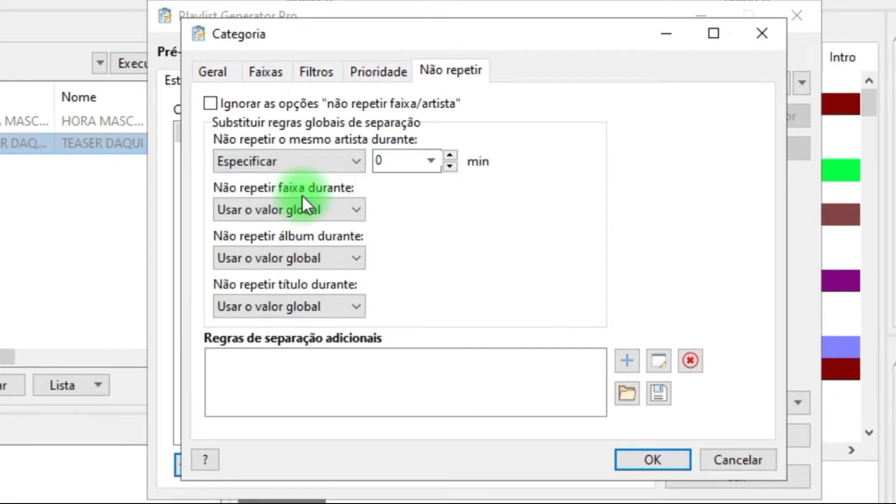
pyautogui.click(435, 157)
pyautogui.click(438, 211)
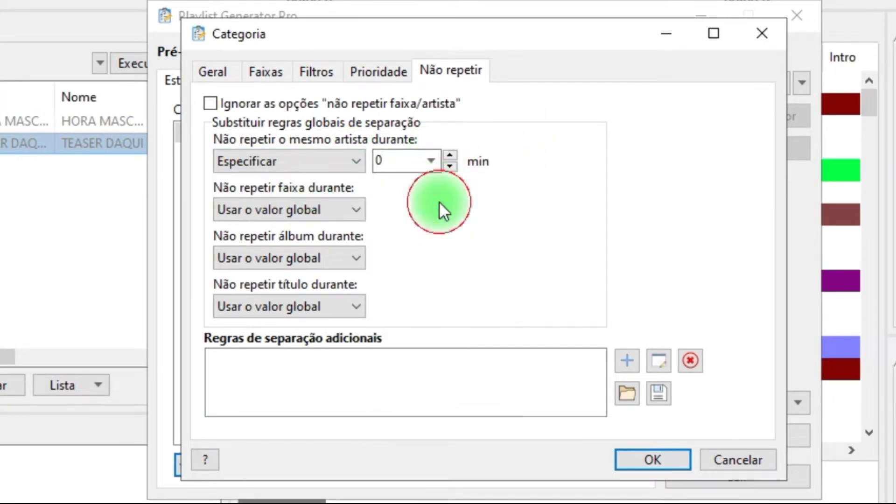
# Specify that a track does not repeat for 3 hours in INTER 2000, and save the category
pyautogui.click(338, 208)
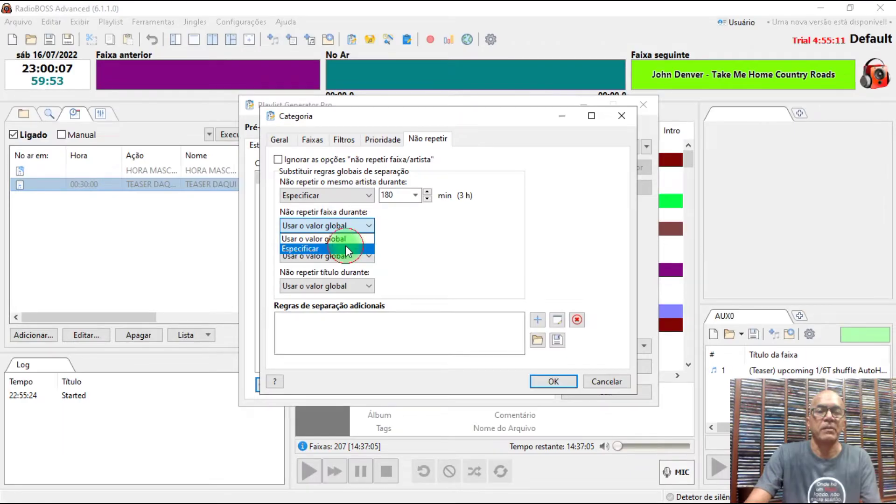
pyautogui.click(348, 249)
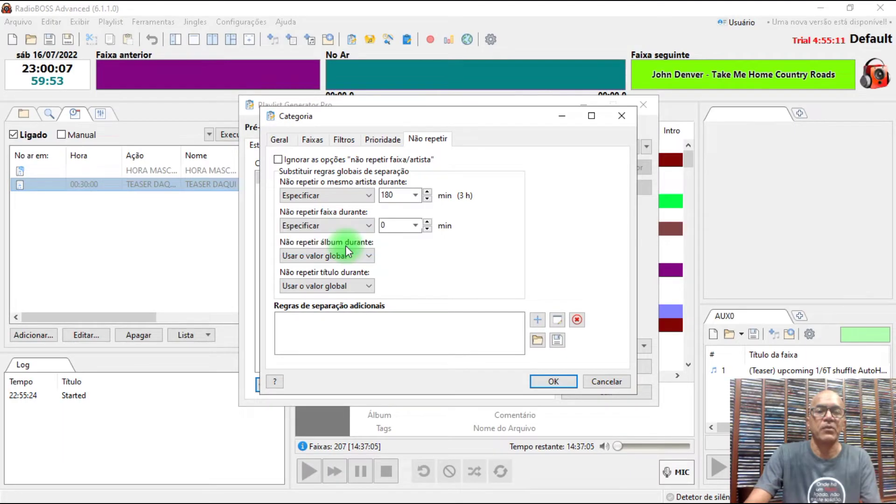
pyautogui.click(417, 221)
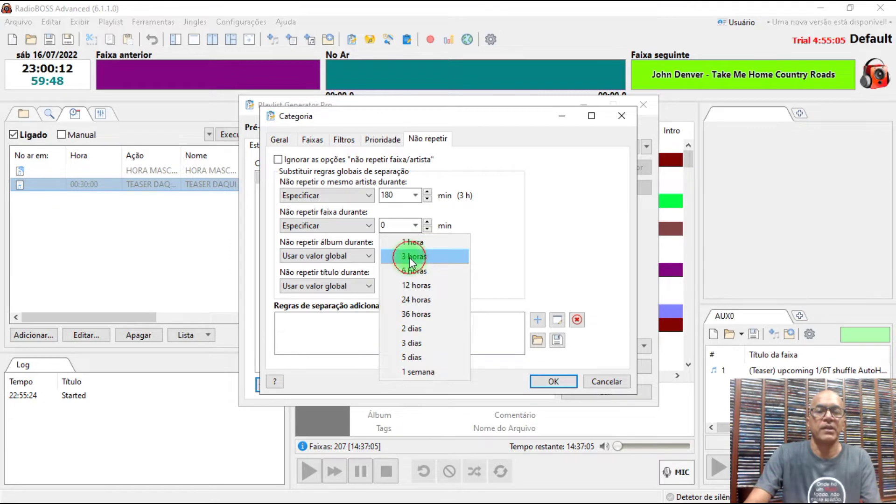
pyautogui.click(410, 256)
pyautogui.click(558, 382)
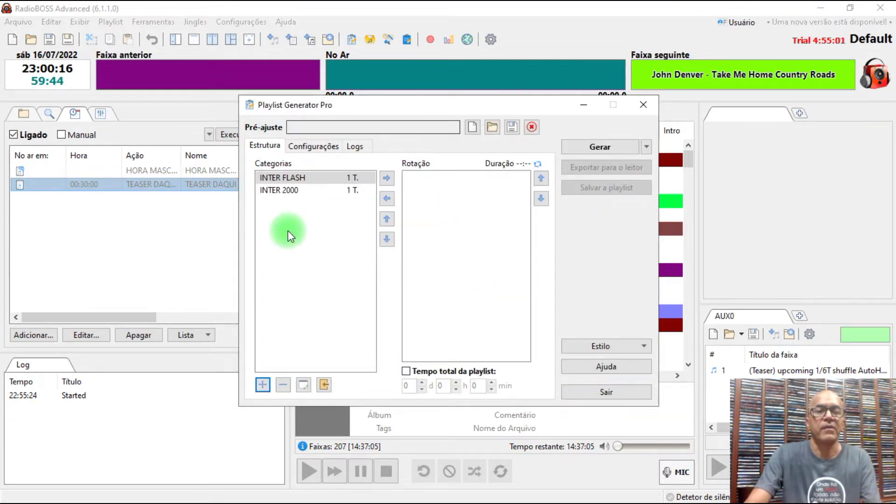
# Add a third category to the playlist structure and name it INTER ROMANT
pyautogui.click(264, 384)
pyautogui.click(389, 169)
pyautogui.doubleClick(389, 168)
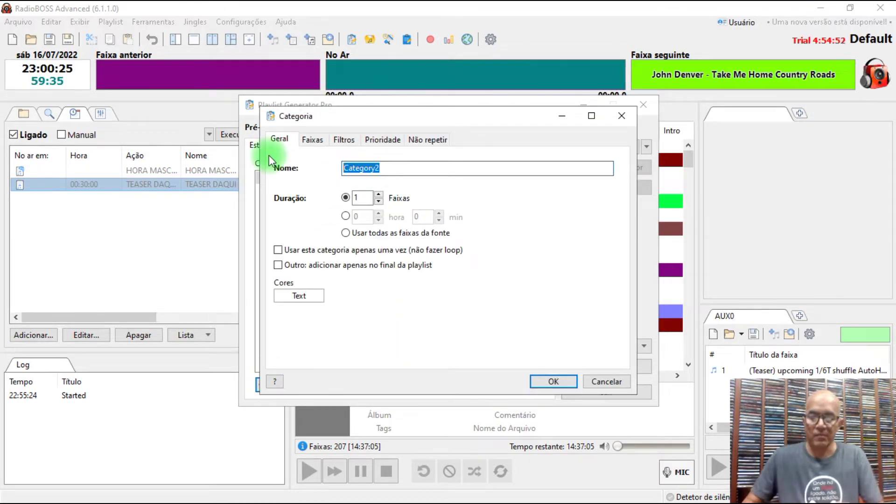
pyautogui.write('INTER')
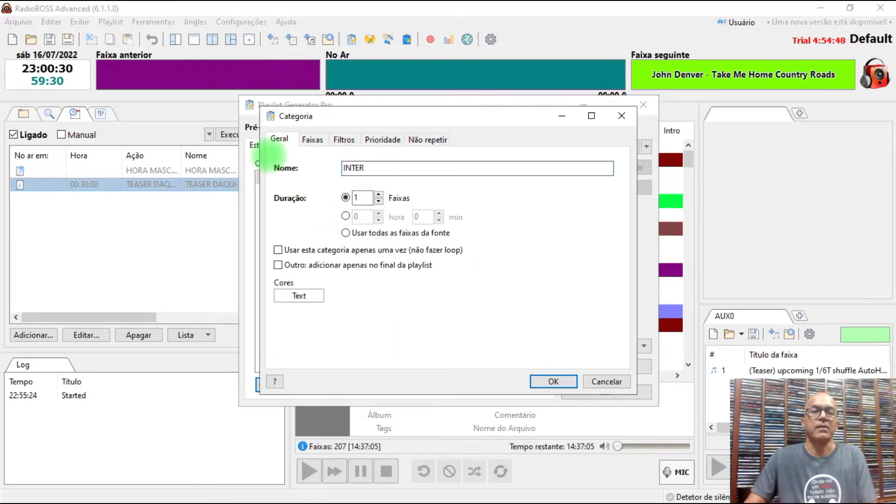
pyautogui.write(' ROMANT')
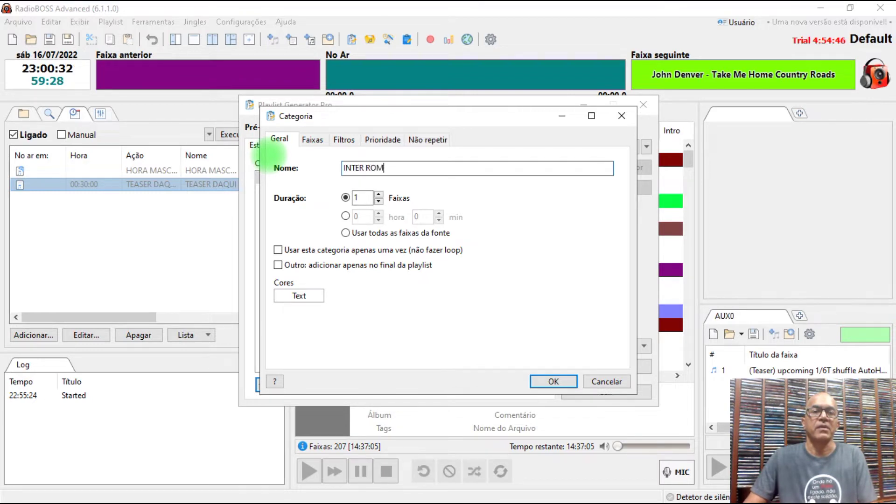
# Add the ROM-INTERNACIONAL folder inside FLASH POP2000 ROM 3 as the INTER ROMANT category's track source
pyautogui.click(310, 139)
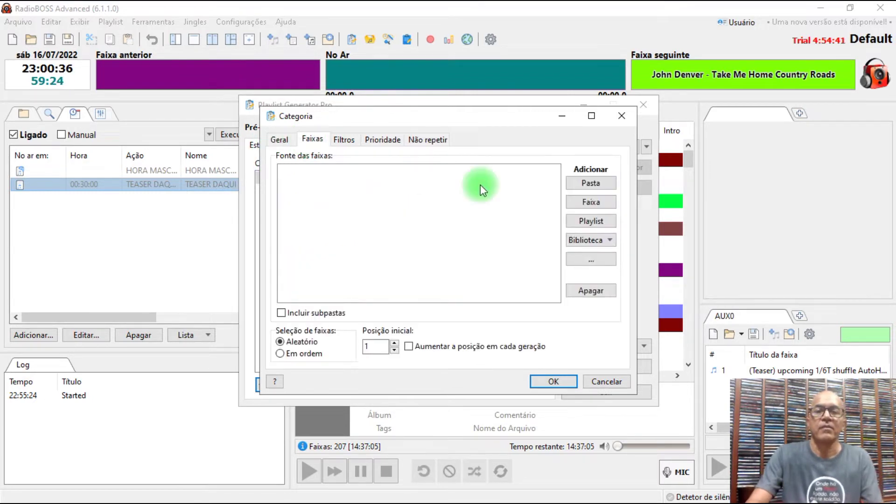
pyautogui.click(586, 182)
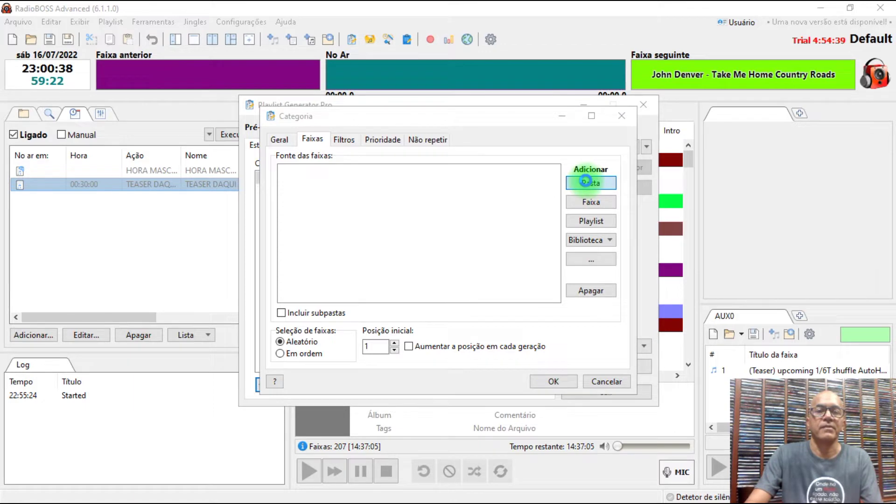
pyautogui.click(515, 202)
pyautogui.click(580, 277)
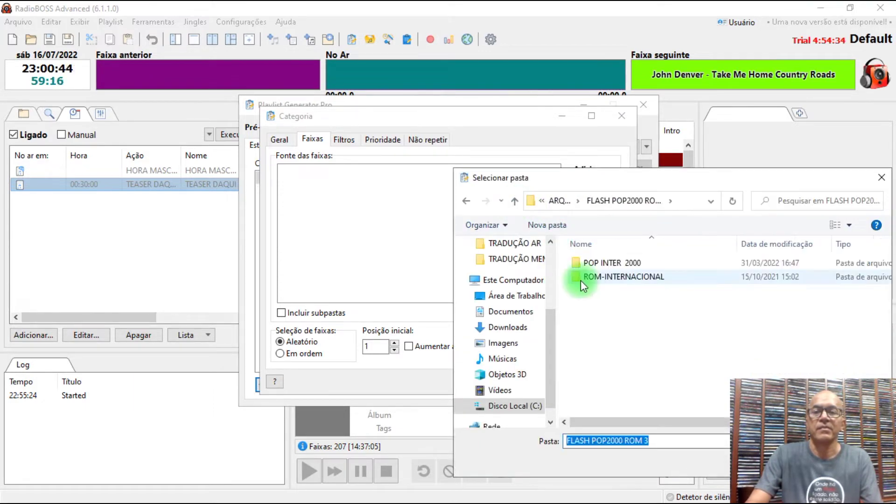
pyautogui.click(612, 277)
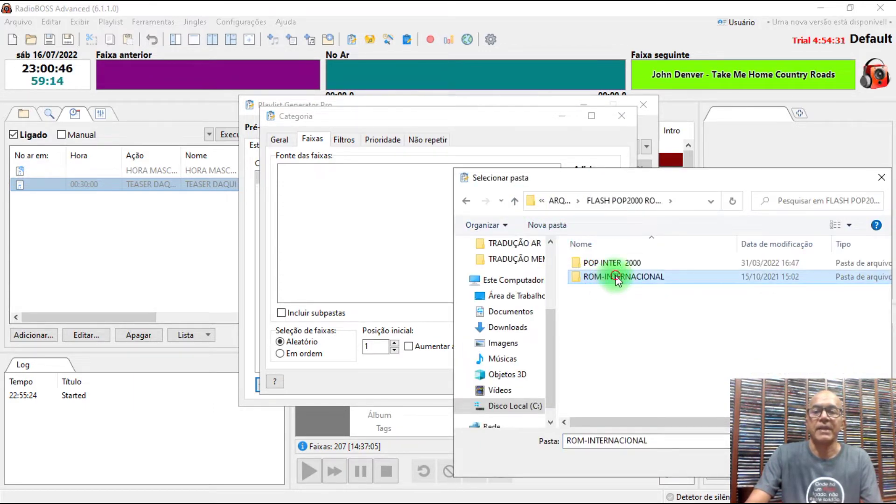
pyautogui.doubleClick(617, 278)
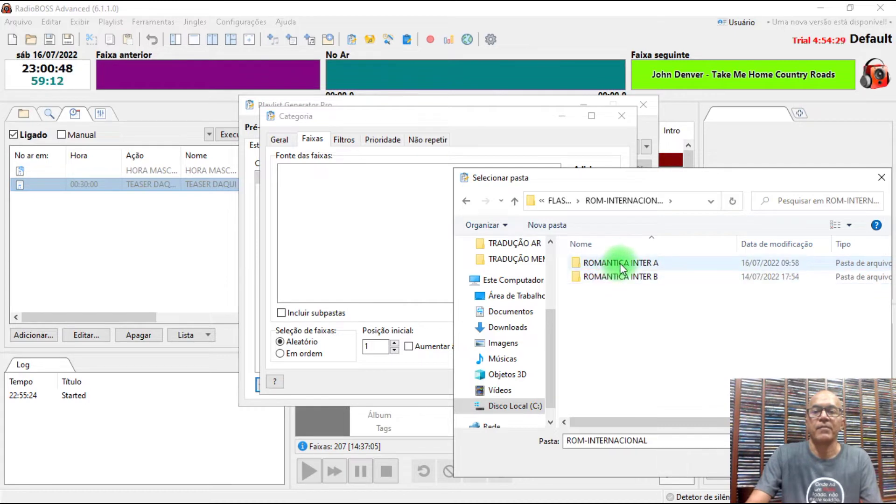
pyautogui.click(515, 201)
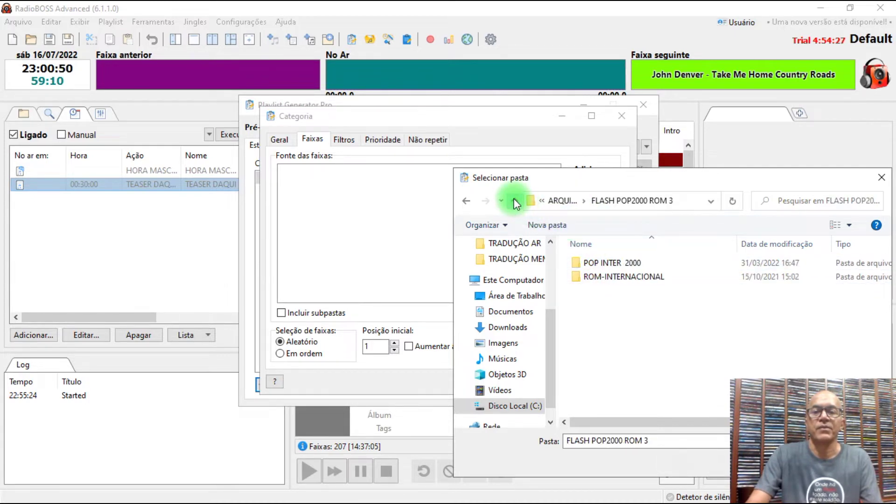
pyautogui.click(618, 278)
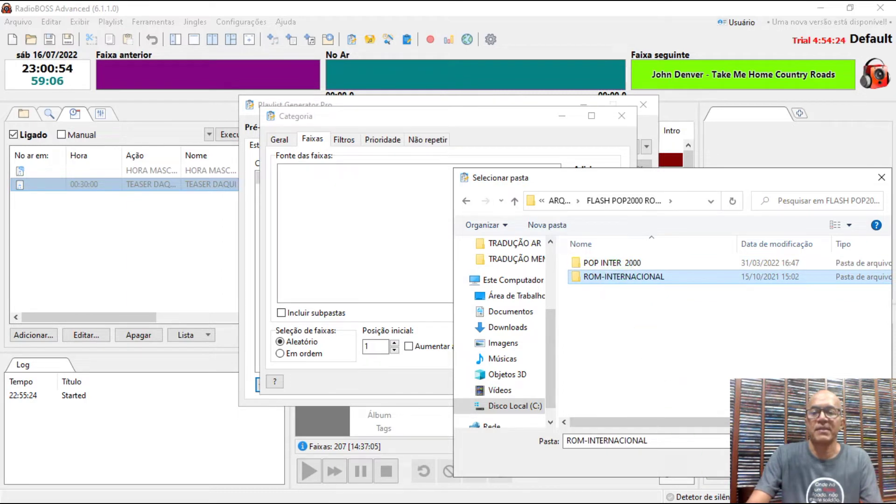
pyautogui.click(793, 463)
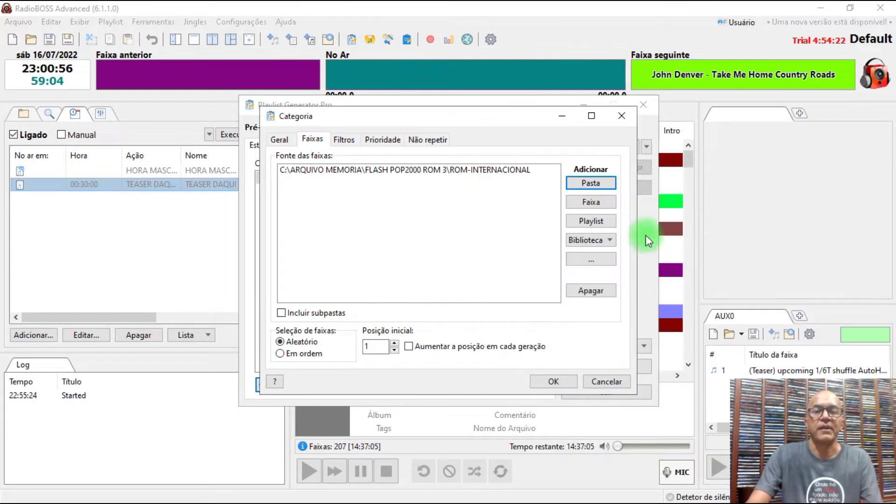
# Override the INTER ROMANT category's global separation rule so the same artist does not repeat for 3 hours
pyautogui.click(426, 143)
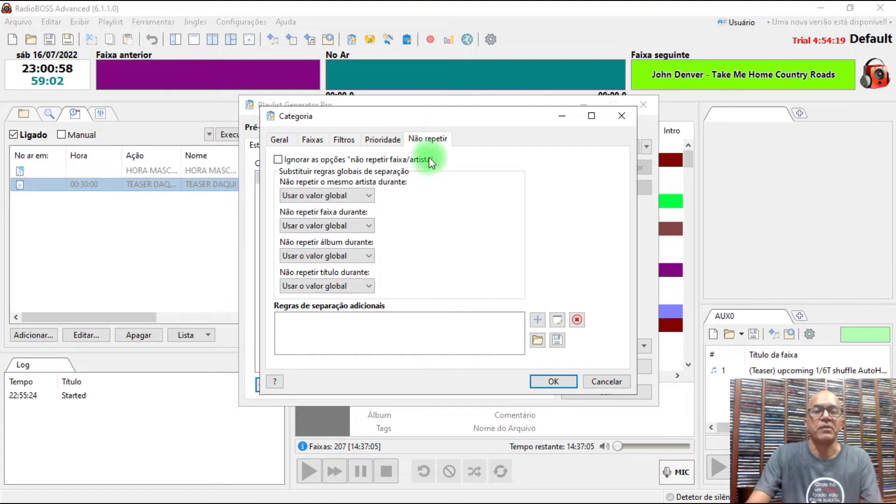
pyautogui.click(369, 194)
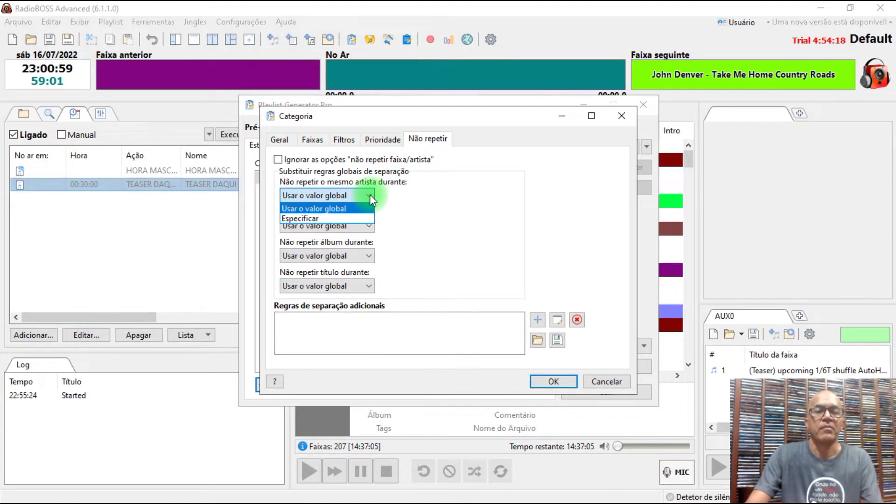
pyautogui.click(331, 219)
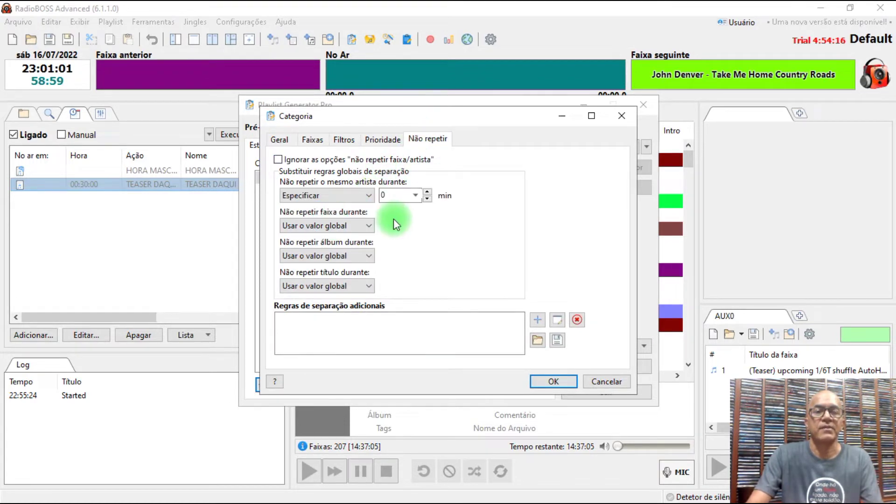
pyautogui.click(368, 196)
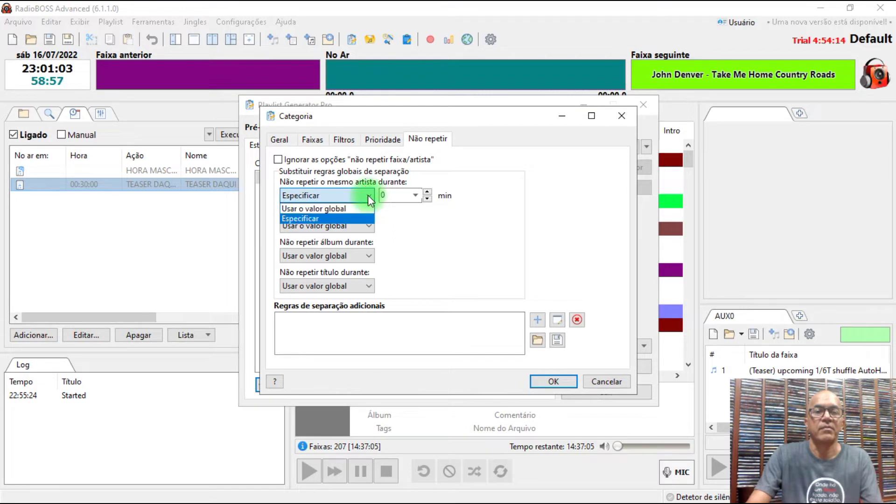
pyautogui.click(414, 195)
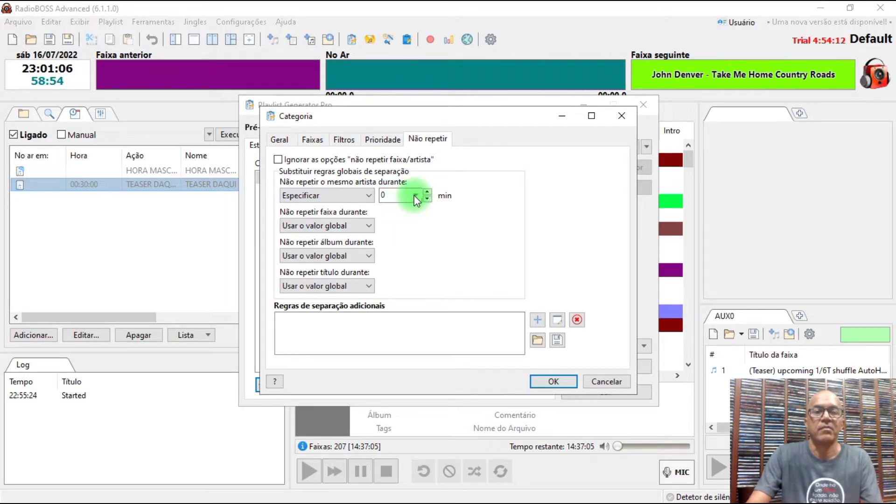
pyautogui.click(414, 195)
pyautogui.click(416, 227)
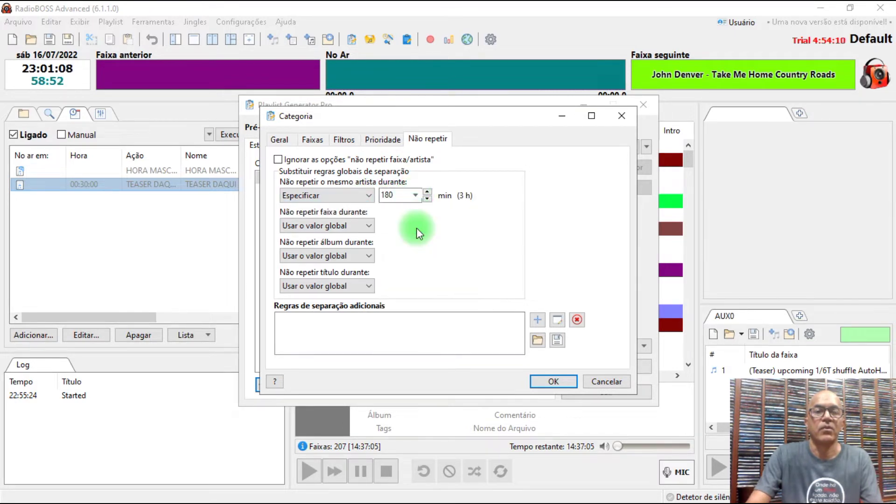
# Specify that a track does not repeat for 6 hours in INTER ROMANT, and save the category
pyautogui.click(368, 224)
pyautogui.click(368, 224)
pyautogui.click(368, 224)
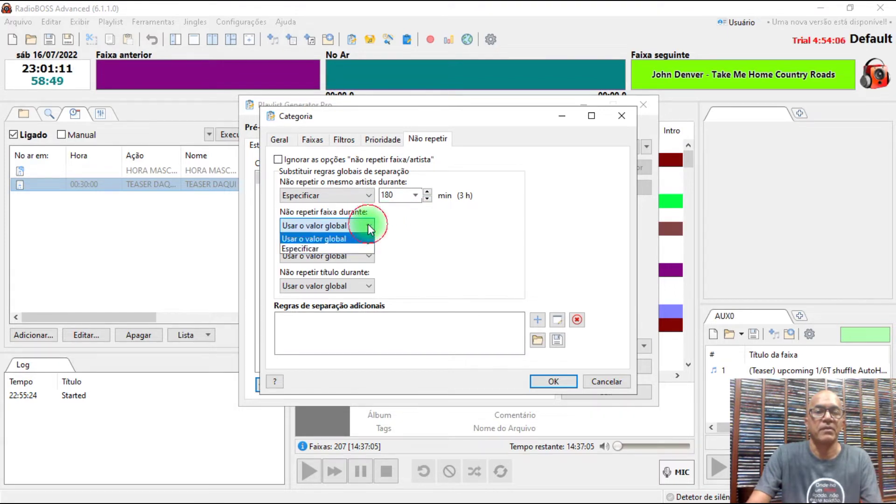
pyautogui.click(343, 248)
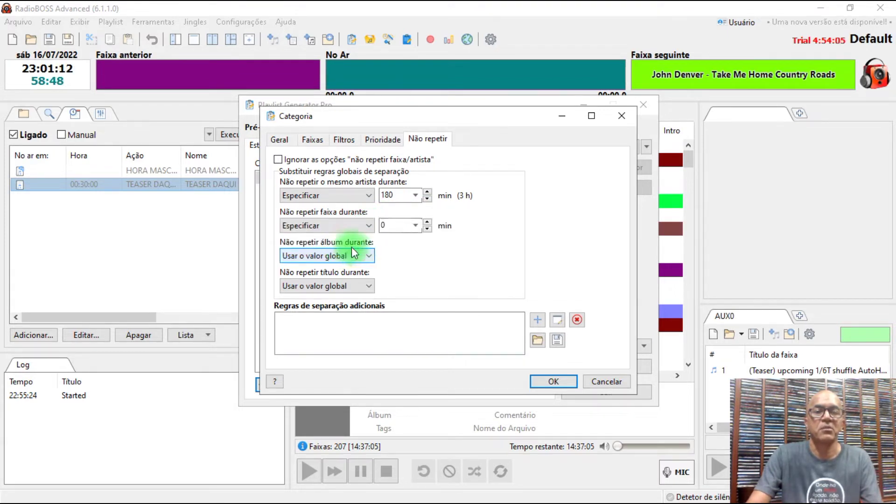
pyautogui.click(416, 226)
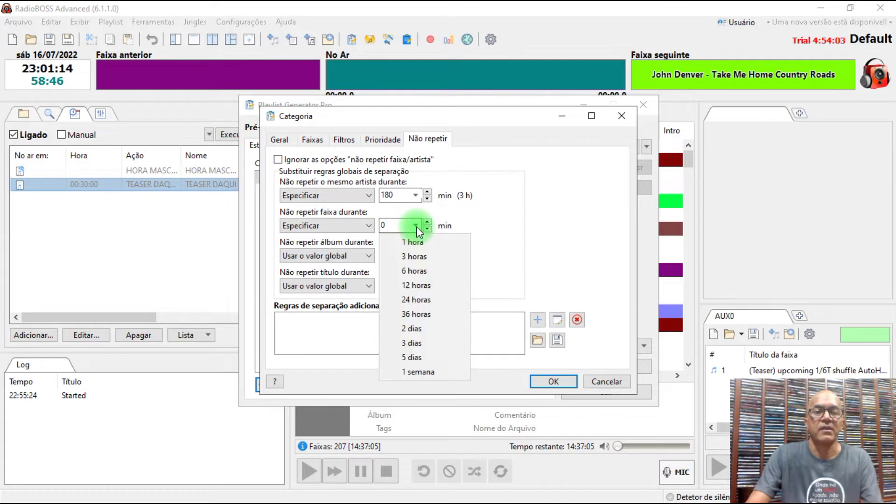
pyautogui.click(411, 271)
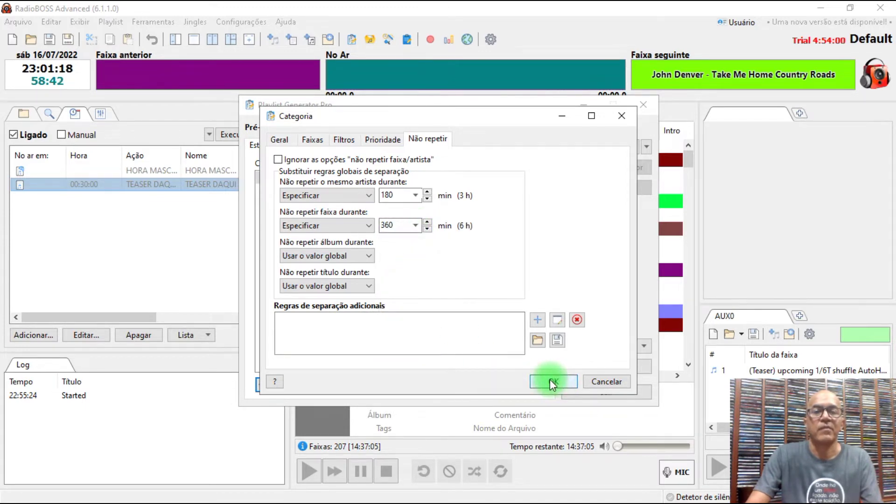
pyautogui.click(550, 381)
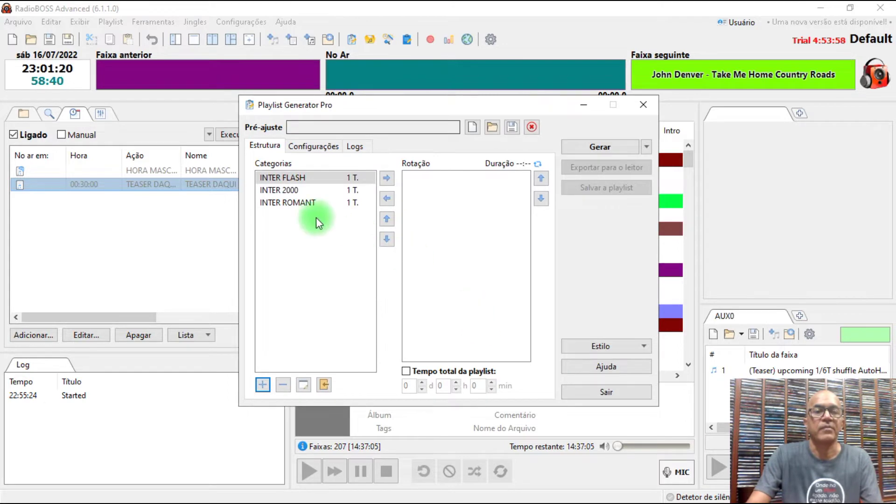
# Add a fourth category to the playlist structure and name it NACIO RAP
pyautogui.click(263, 384)
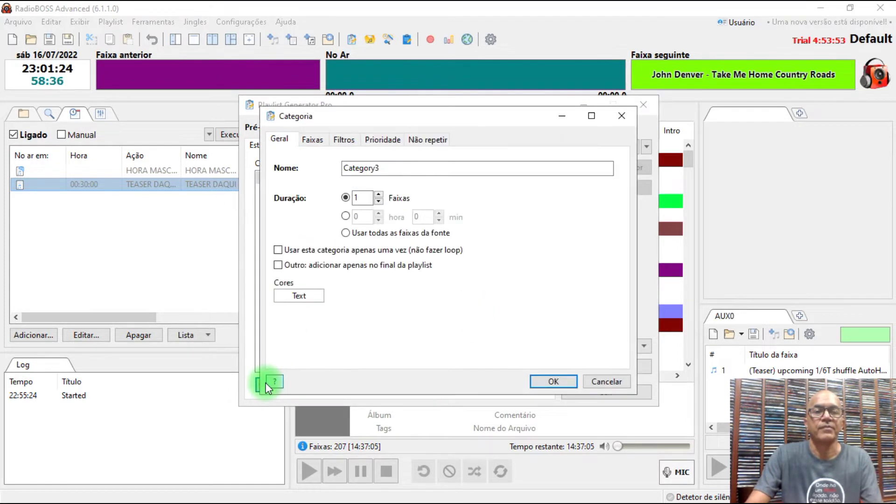
pyautogui.click(392, 170)
pyautogui.moveTo(392, 170); pyautogui.dragTo(336, 166)
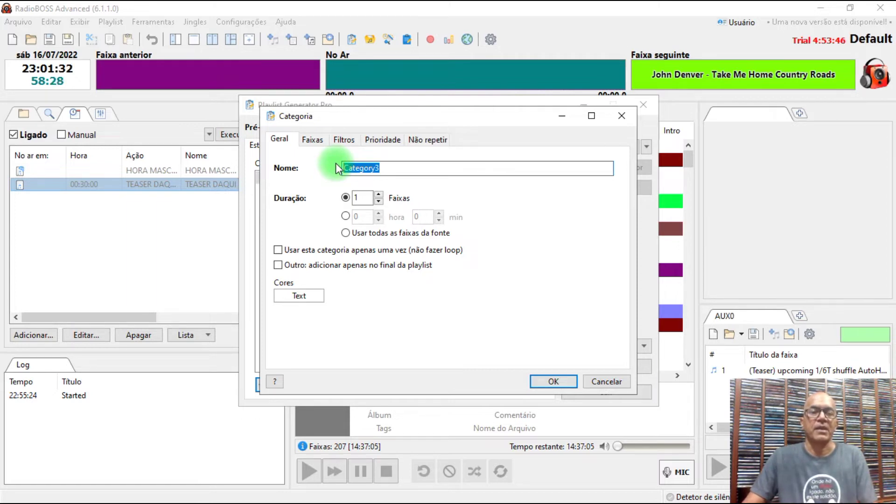
pyautogui.write('NACIONAR')
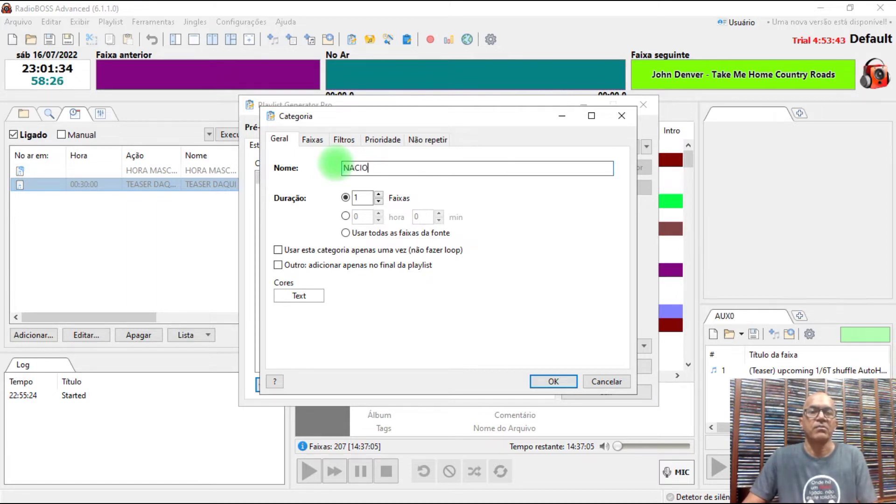
pyautogui.press('BackSpace')
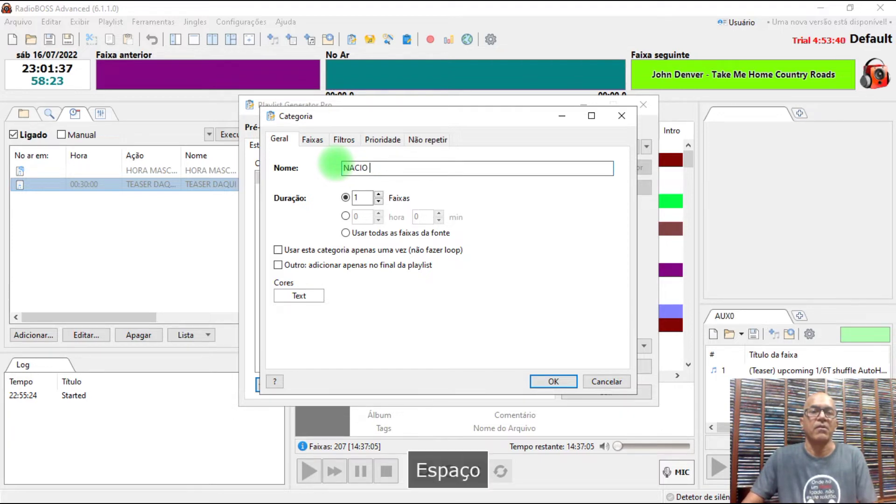
pyautogui.write('RAP')
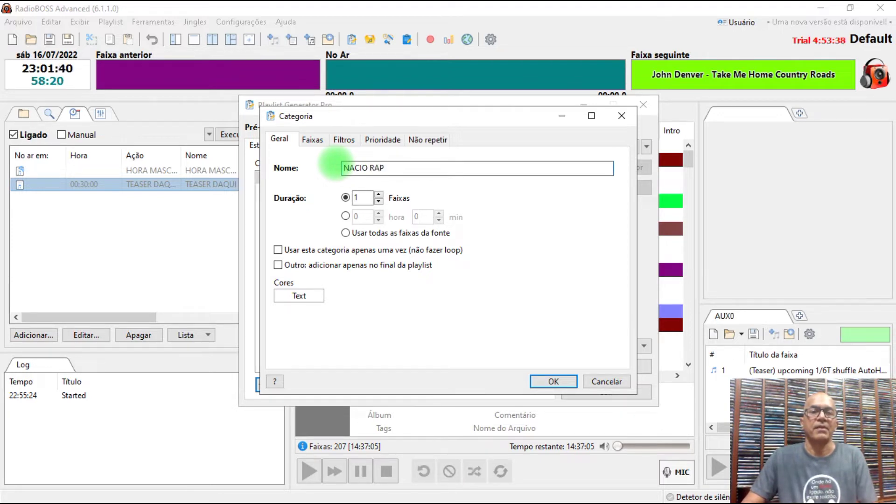
# Add the NACIONAL POP folder inside NACIONAL MUSIC 3 as the NACIO RAP category's track source
pyautogui.click(310, 139)
pyautogui.click(589, 181)
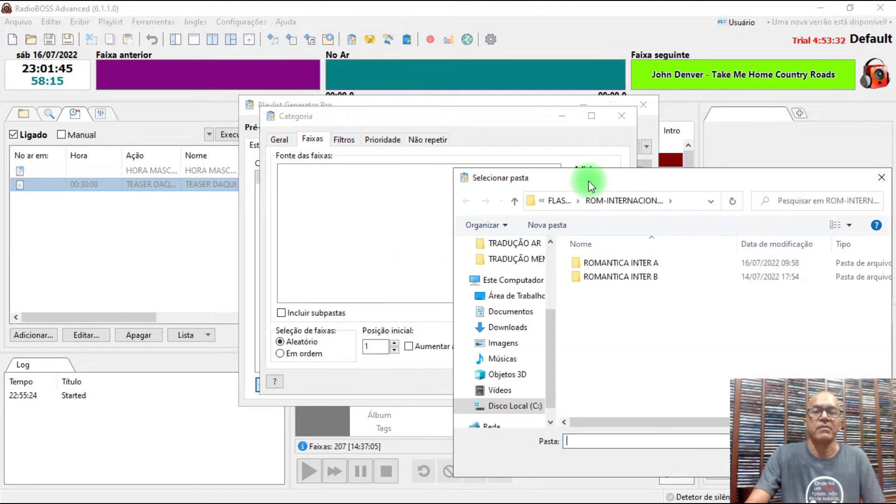
pyautogui.click(515, 201)
pyautogui.click(515, 201)
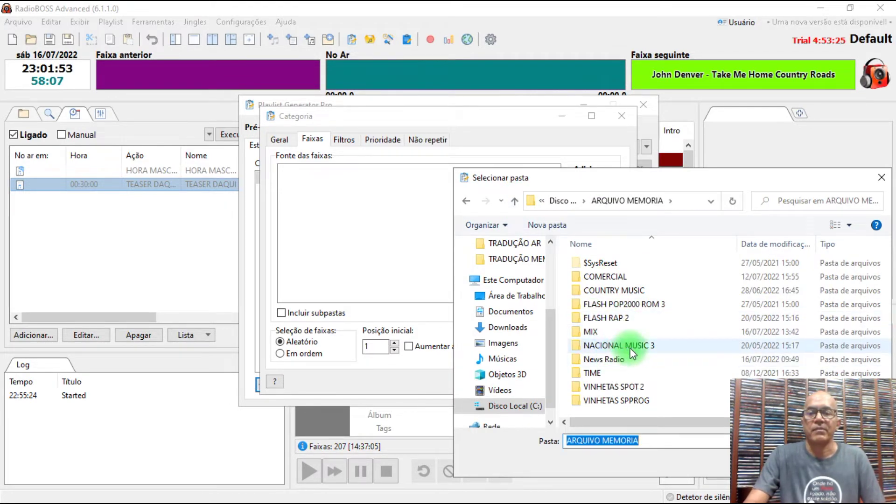
pyautogui.doubleClick(618, 347)
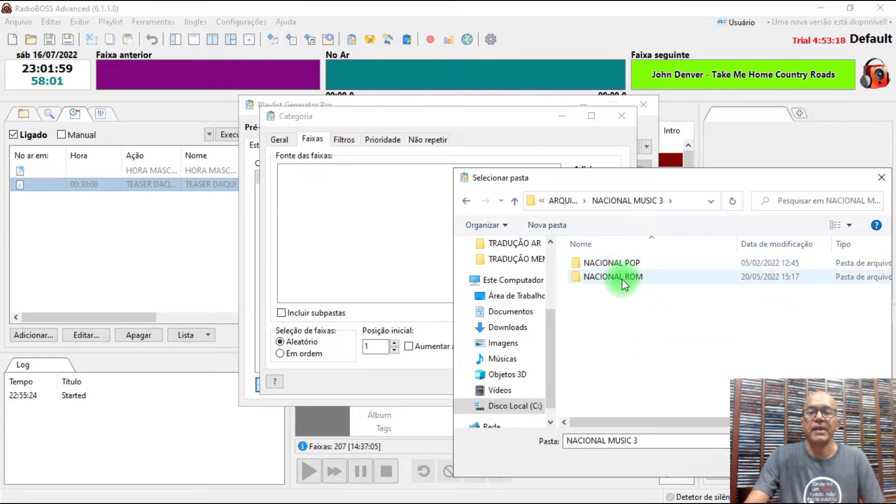
pyautogui.doubleClick(607, 260)
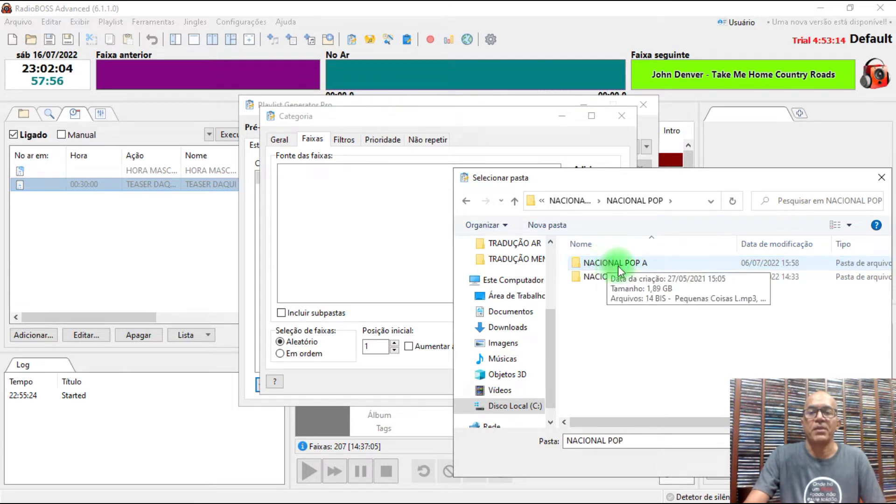
pyautogui.click(515, 202)
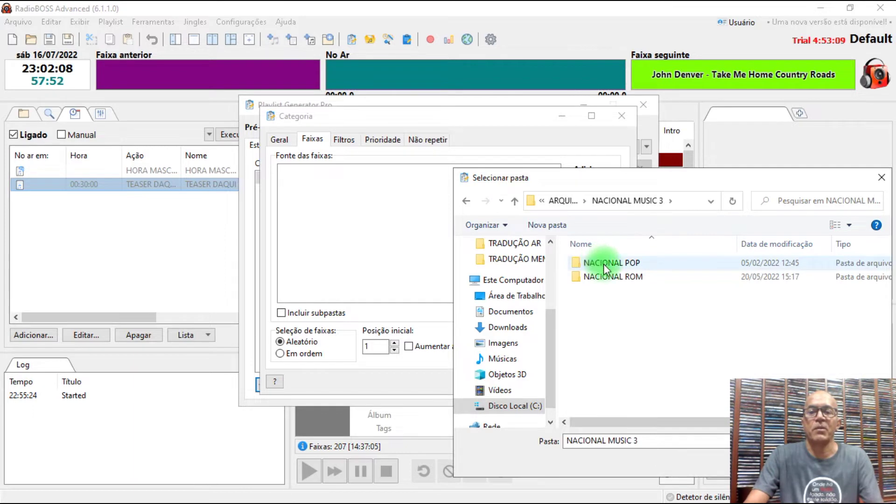
pyautogui.click(619, 266)
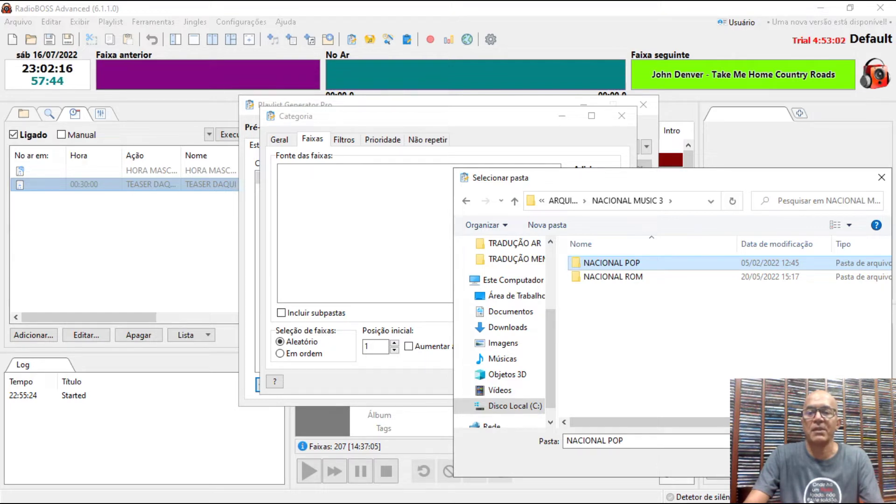
pyautogui.click(803, 464)
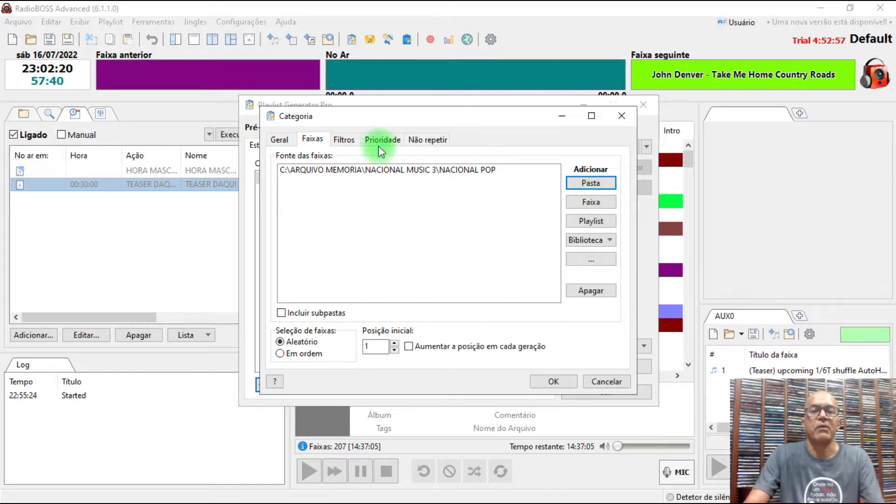
# Override the global separation rule in NACIO RAP so the same artist does not repeat for 180 minutes
pyautogui.click(423, 142)
pyautogui.click(365, 195)
pyautogui.click(334, 220)
pyautogui.click(415, 195)
pyautogui.click(424, 226)
# Specify that a track does not repeat for 360 minutes in NACIO RAP, and save the category
pyautogui.click(362, 226)
pyautogui.click(355, 244)
pyautogui.click(415, 225)
pyautogui.click(421, 267)
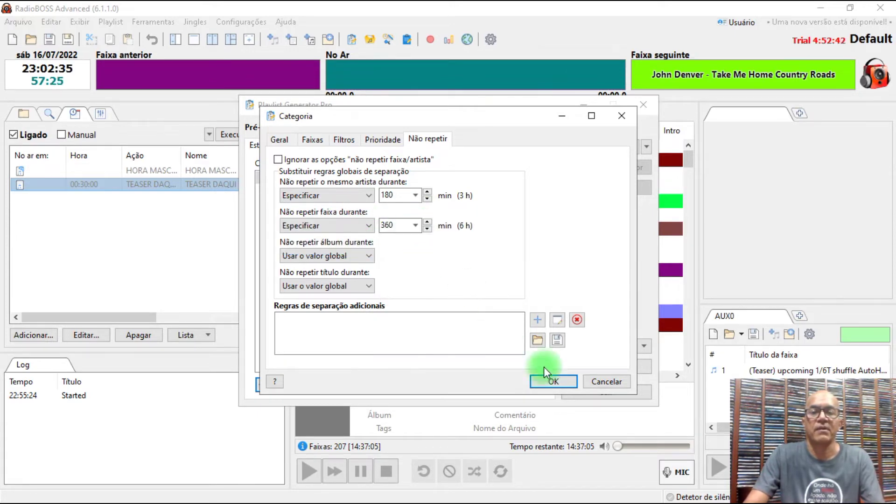
pyautogui.click(541, 380)
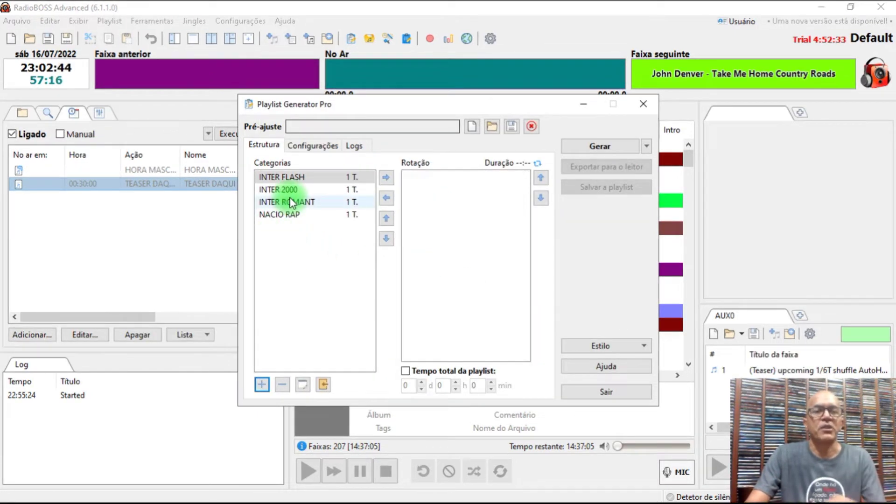
# Edit the INTER FLASH category to include subfolders of its FLASH RAP 2 track source, and save it
pyautogui.click(287, 175)
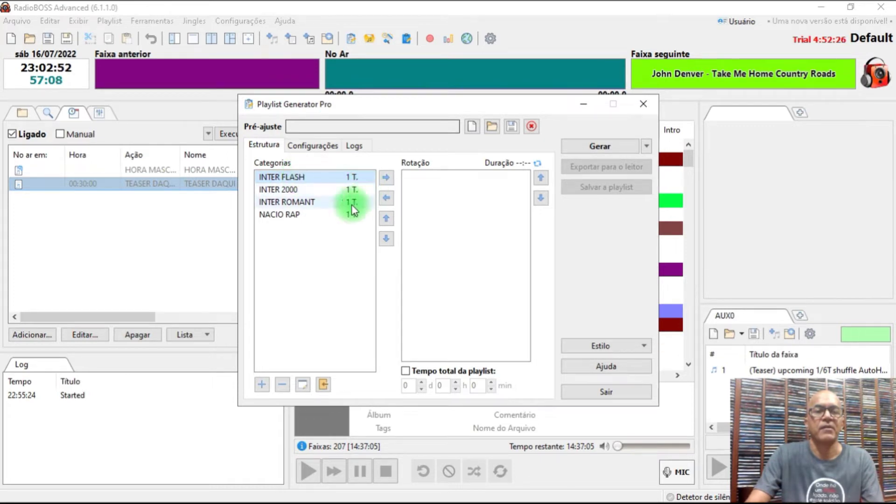
pyautogui.click(302, 384)
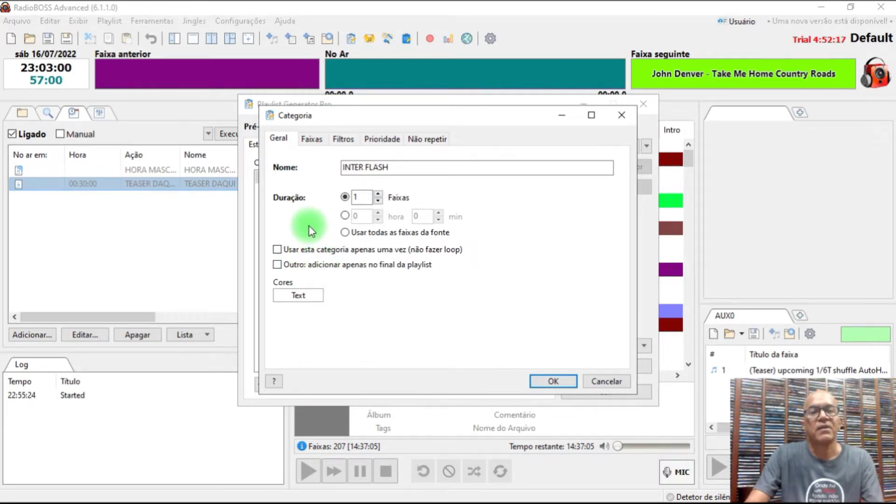
pyautogui.click(312, 139)
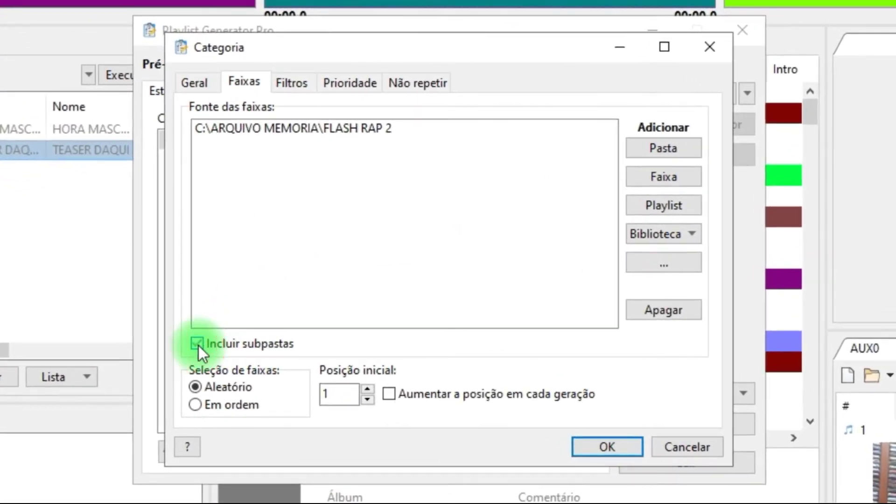
pyautogui.click(226, 332)
pyautogui.click(609, 446)
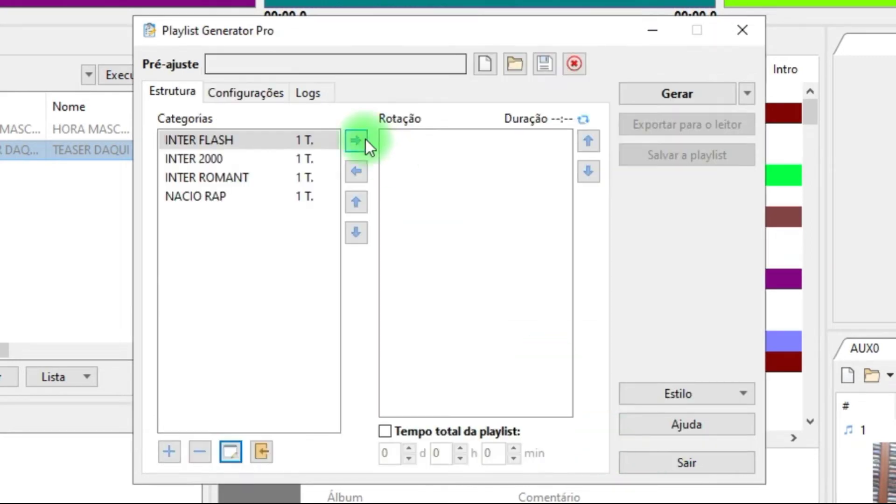
# Edit the INTER ROMANT category to include subfolders of its ROM-INTERNACIONAL track source, and save it
pyautogui.click(207, 157)
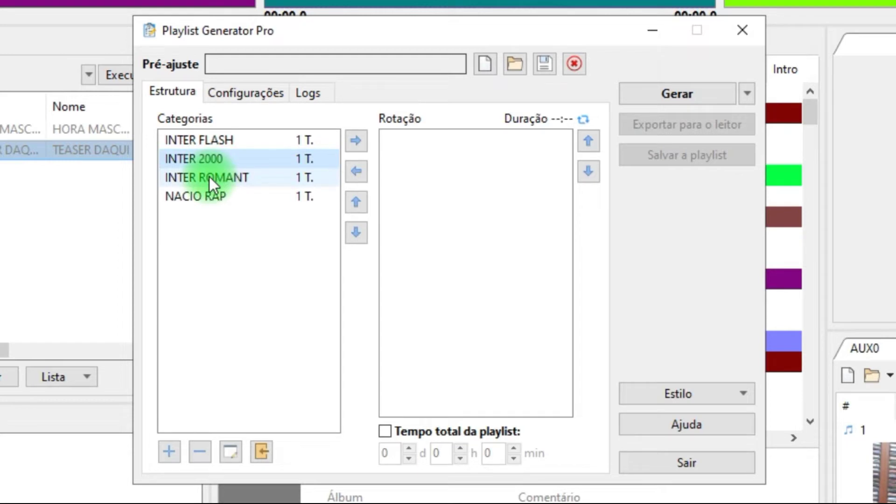
pyautogui.click(210, 176)
pyautogui.click(240, 445)
pyautogui.click(312, 140)
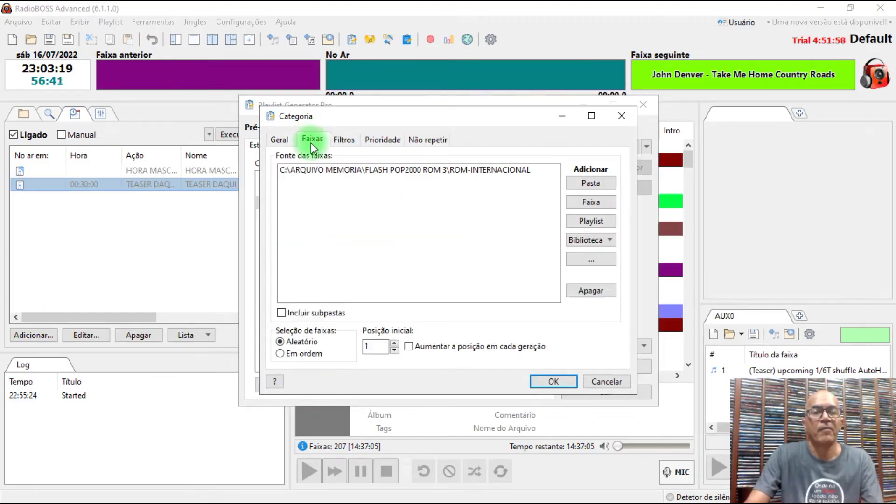
pyautogui.click(294, 313)
pyautogui.click(542, 381)
# Edit the NACIO RAP category to include subfolders of its NACIONAL POP track source, and save it
pyautogui.click(285, 216)
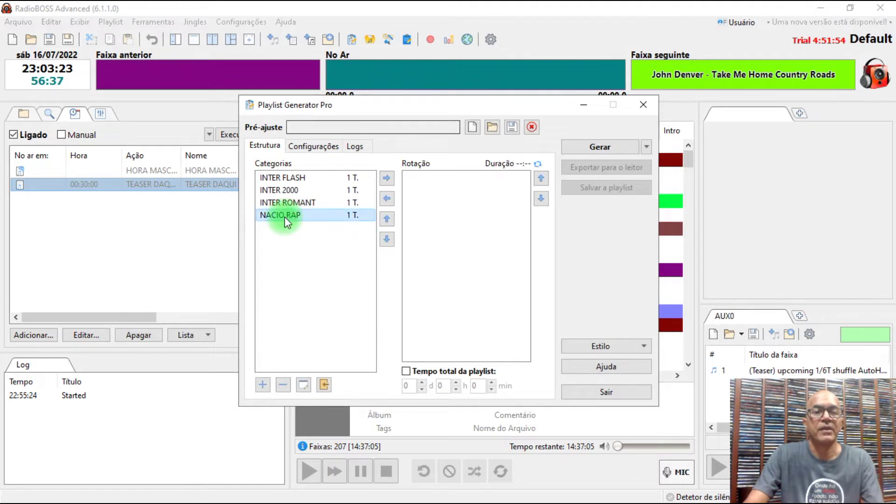
pyautogui.click(300, 383)
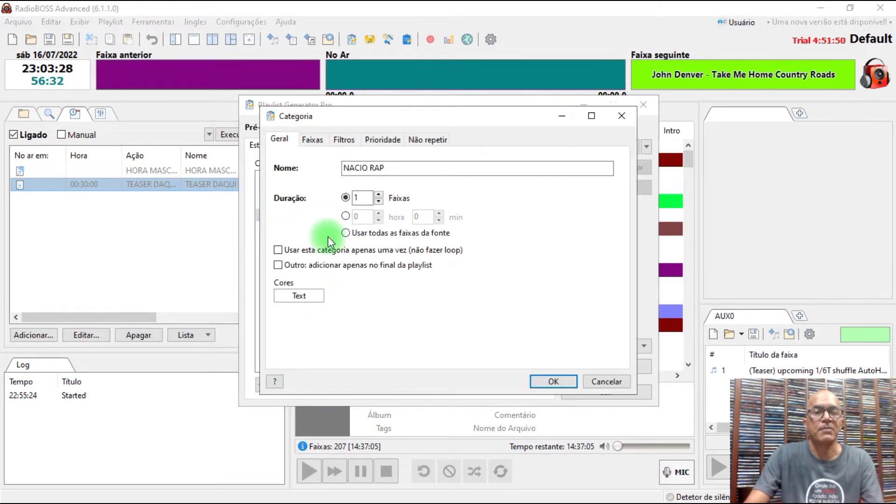
pyautogui.click(312, 141)
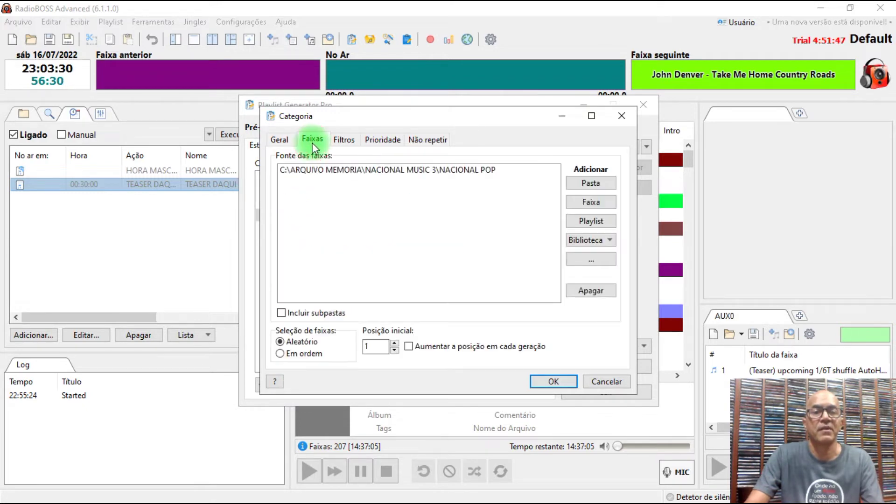
pyautogui.click(318, 310)
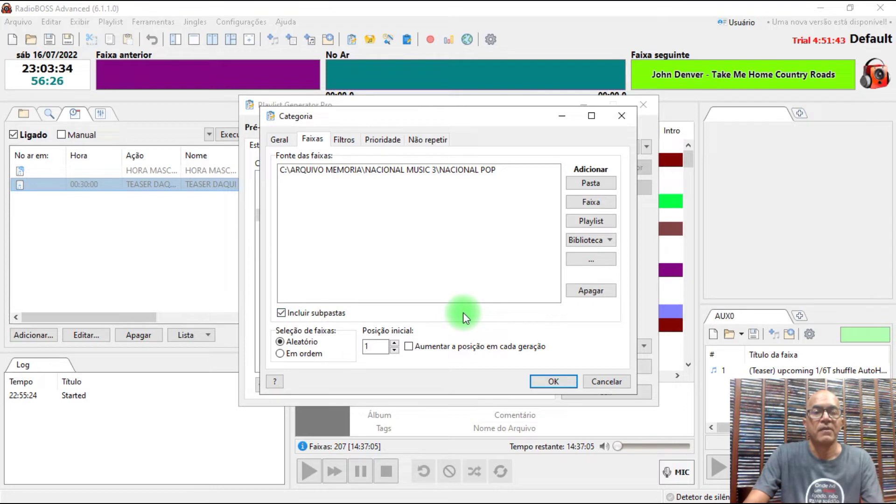
pyautogui.click(553, 381)
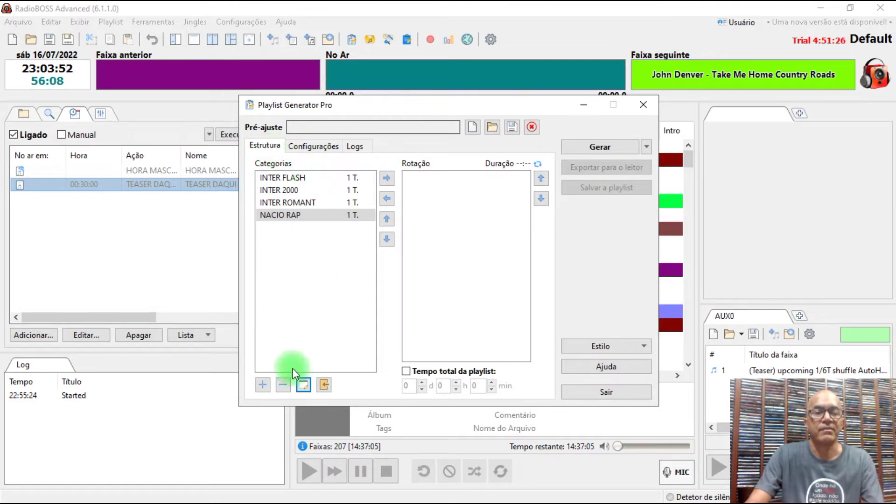
# Add a fifth category to the playlist structure and name it VINHETAS
pyautogui.click(267, 384)
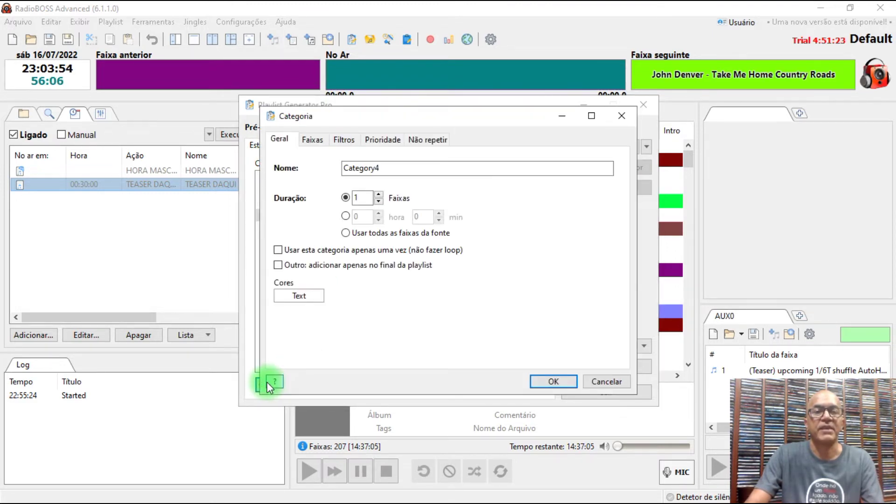
pyautogui.doubleClick(354, 168)
pyautogui.write('VINHETAS')
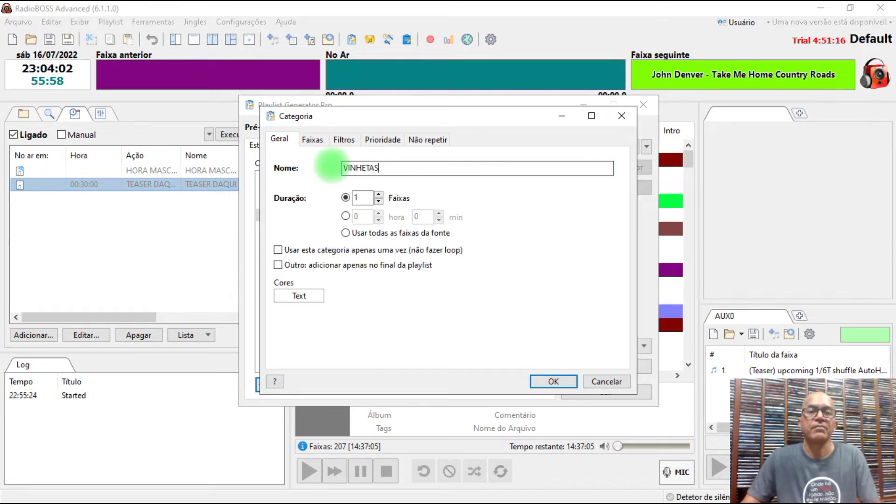
# Add the VINHETAS SPOT 2 folder in ARQUIVO MEMORIA, subfolders included, as the VINHETAS category's track source, and save the category
pyautogui.click(313, 139)
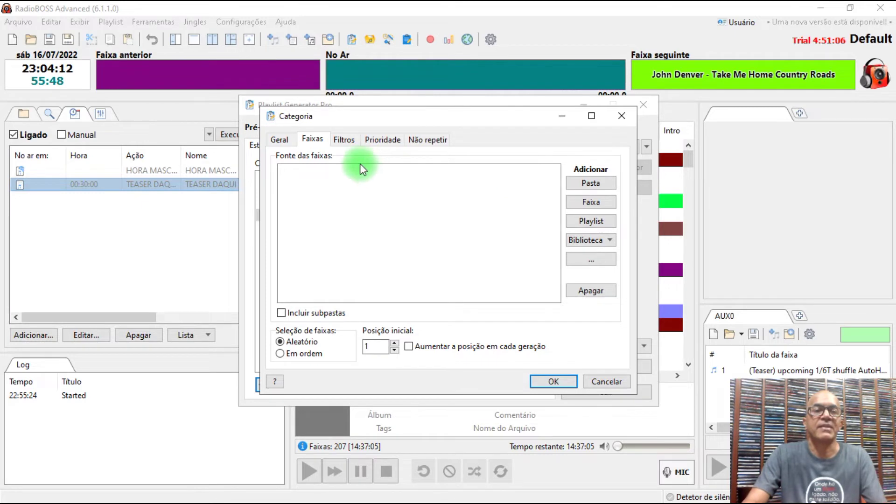
pyautogui.click(597, 182)
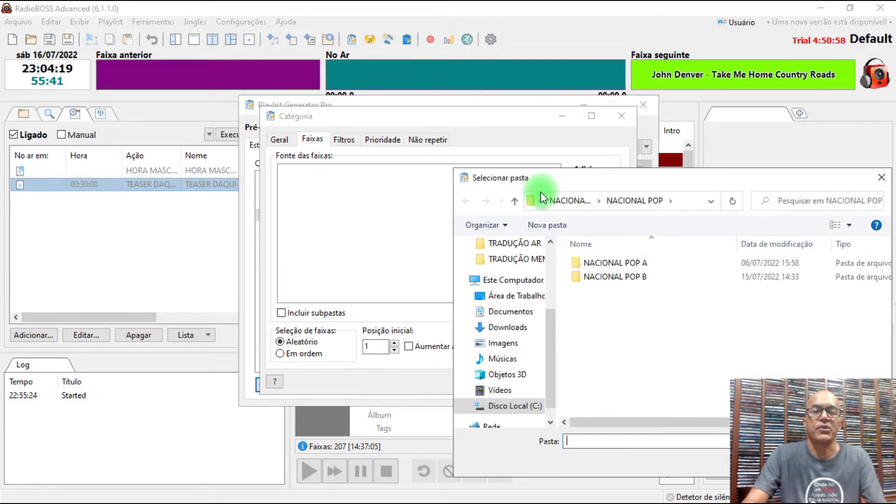
pyautogui.click(516, 202)
pyautogui.click(515, 202)
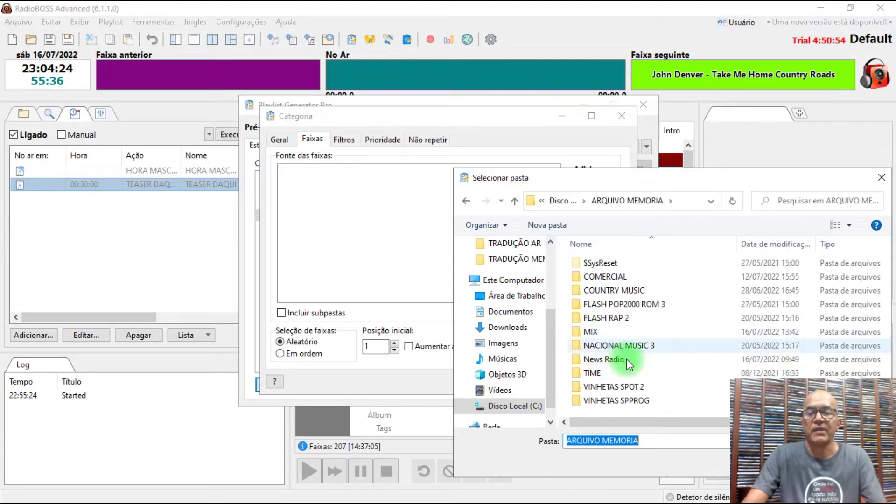
pyautogui.click(624, 387)
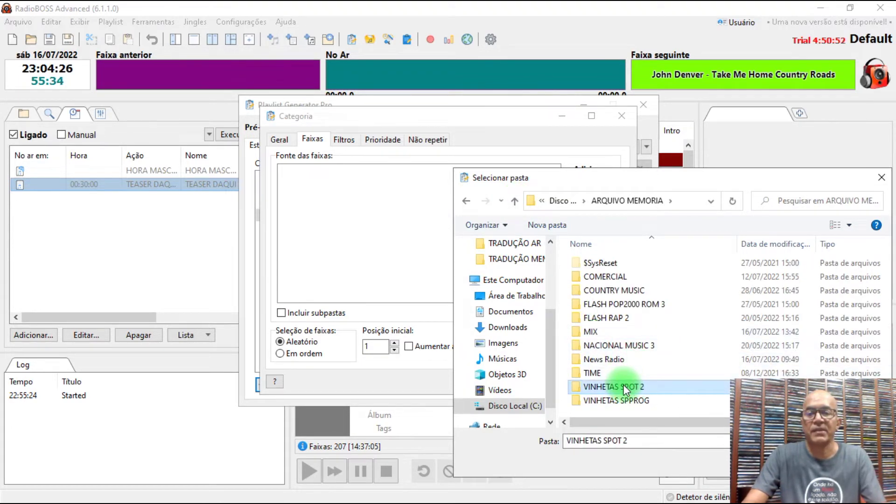
pyautogui.doubleClick(621, 387)
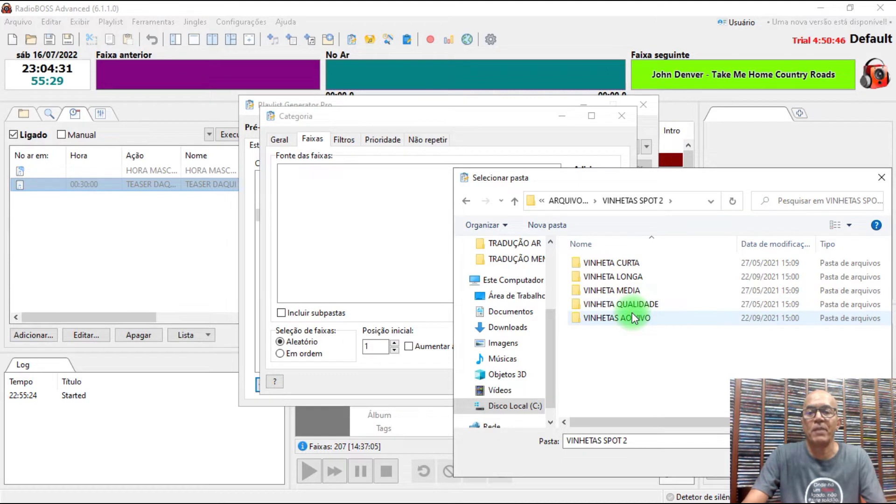
pyautogui.click(515, 202)
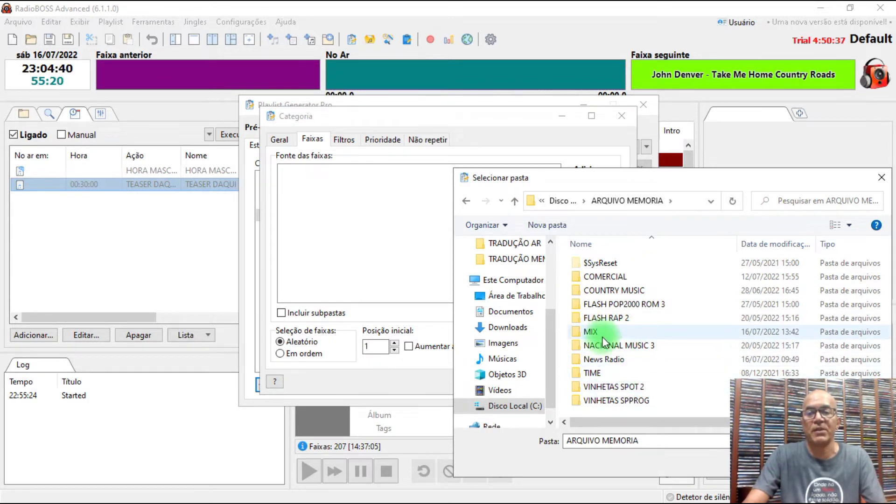
pyautogui.click(620, 387)
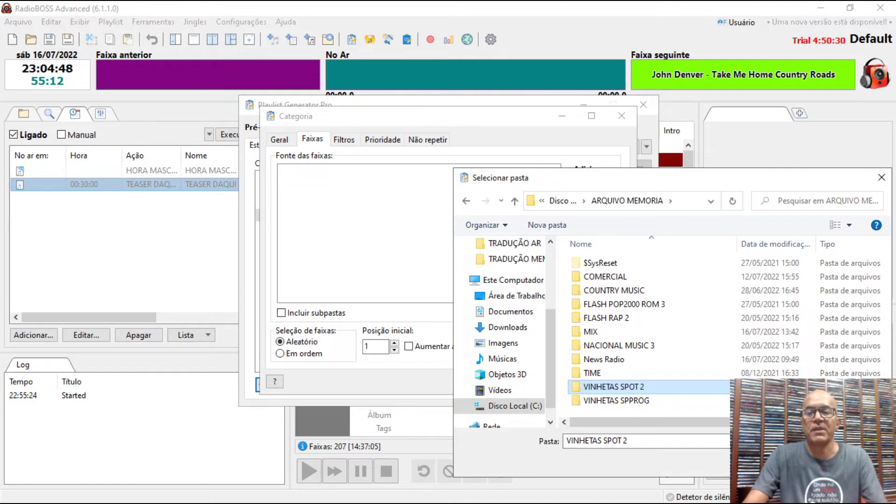
pyautogui.press('Return')
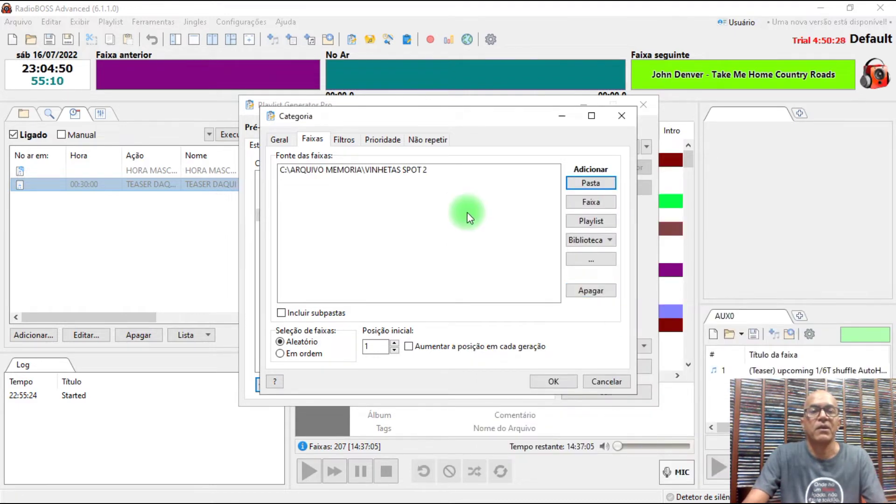
pyautogui.click(306, 311)
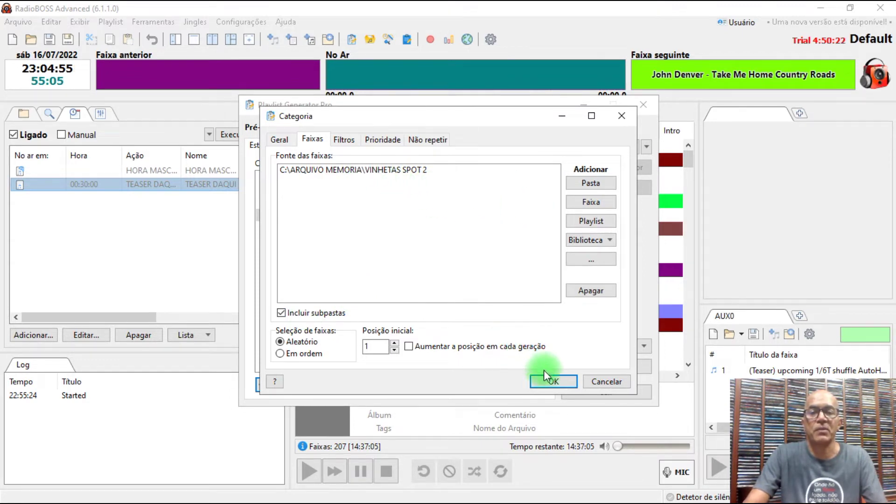
pyautogui.click(550, 382)
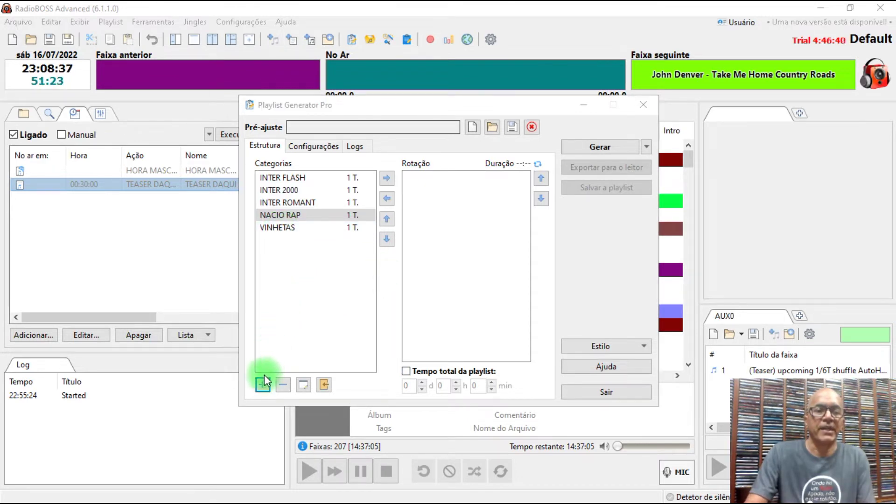
# Add a sixth category to the playlist structure and name it HORAS MASC
pyautogui.click(264, 384)
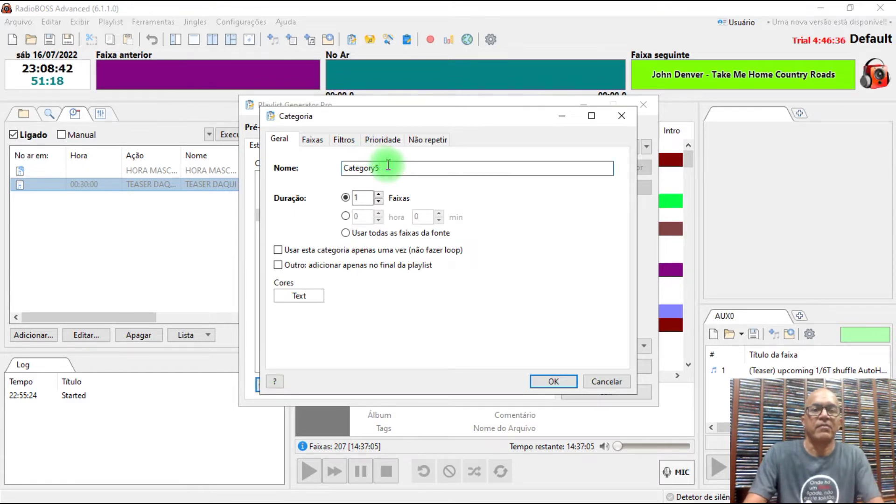
pyautogui.moveTo(380, 169); pyautogui.dragTo(312, 164)
pyautogui.write('HORAS ')
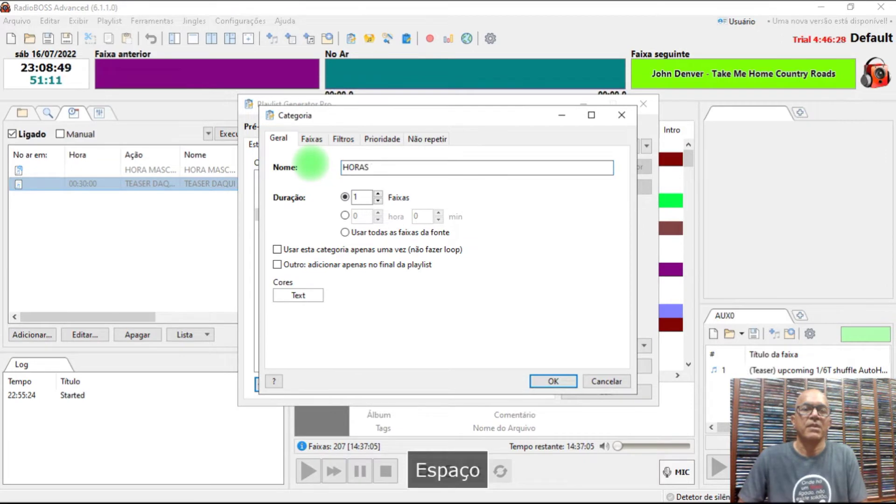
pyautogui.write('MASC')
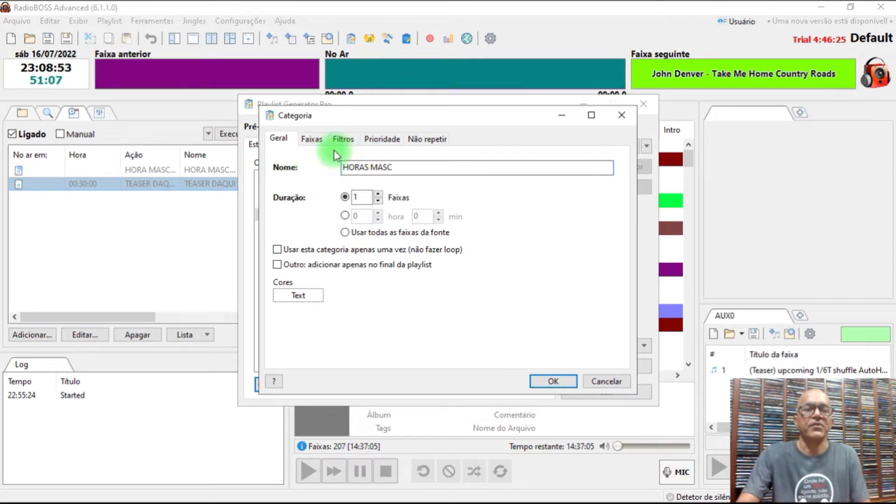
# Add the HORAS MASCULINO EF.m3u8 playlist from ARQUIVO MEMORIA's TIME folder as the HORAS MASC category's track source, and save the category
pyautogui.click(312, 140)
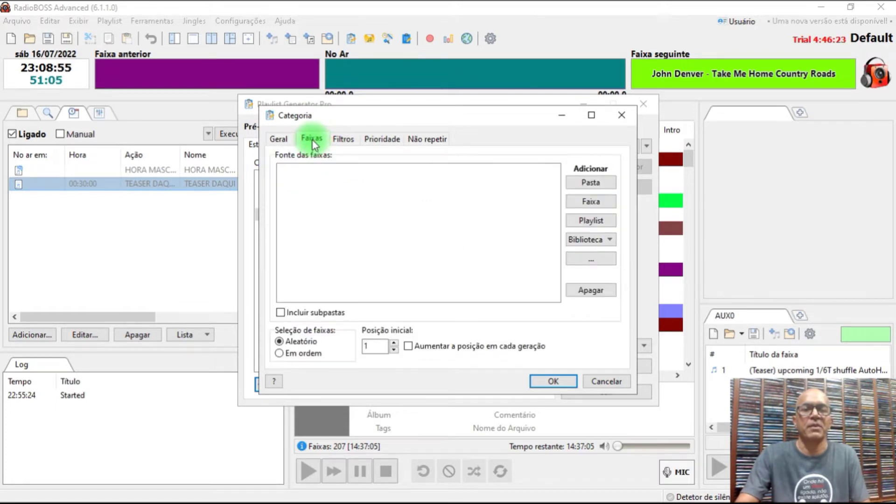
pyautogui.click(604, 223)
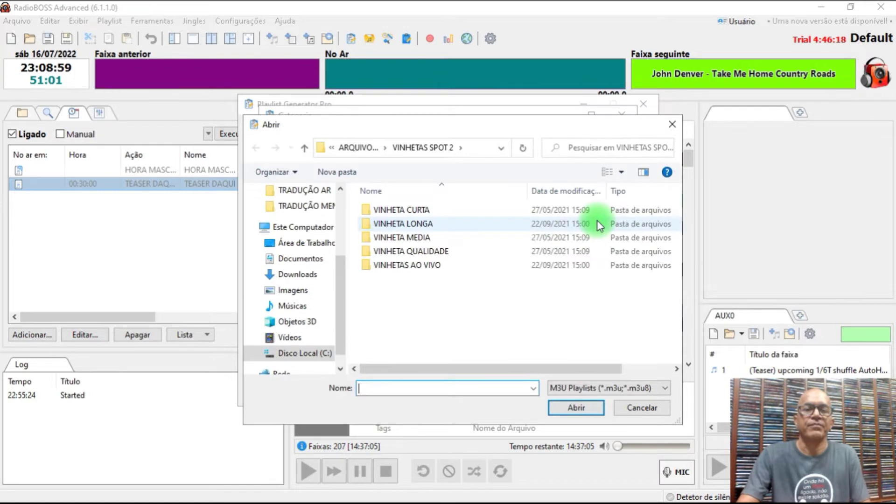
pyautogui.click(306, 149)
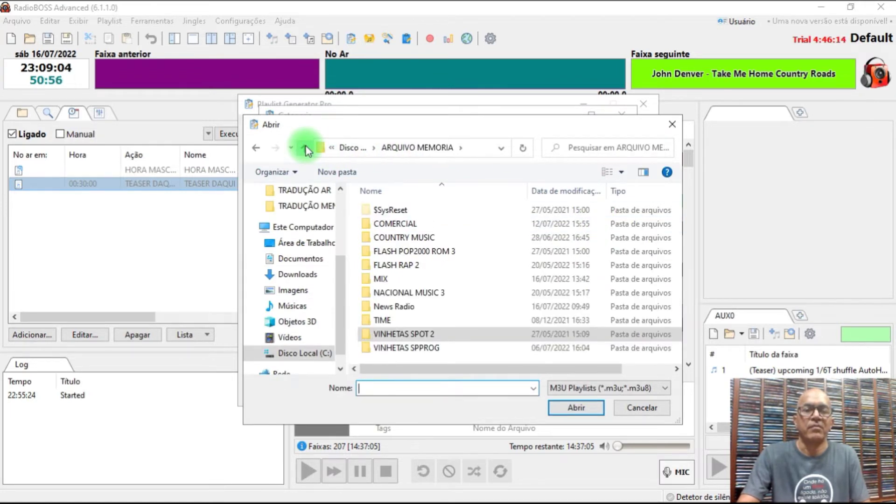
pyautogui.doubleClick(396, 317)
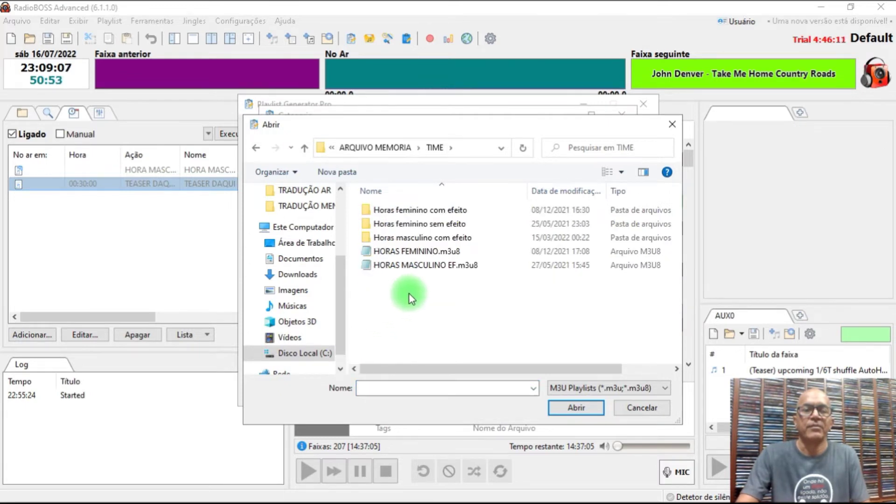
pyautogui.click(421, 251)
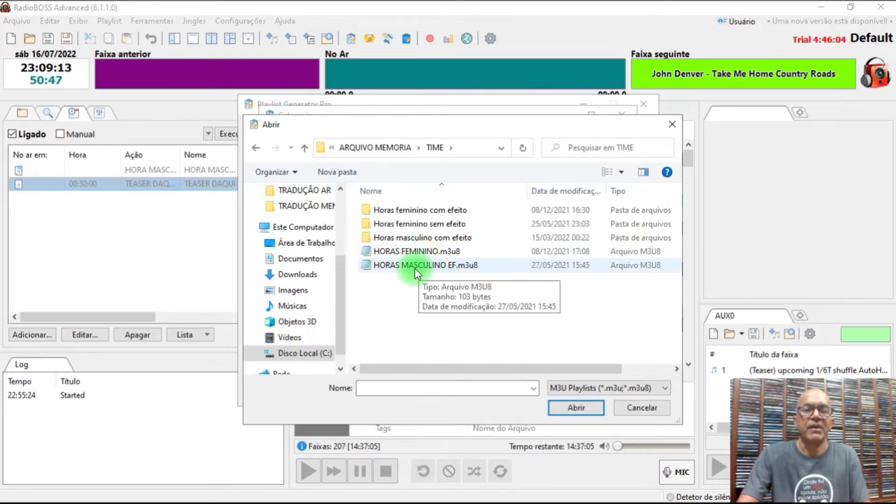
pyautogui.click(415, 271)
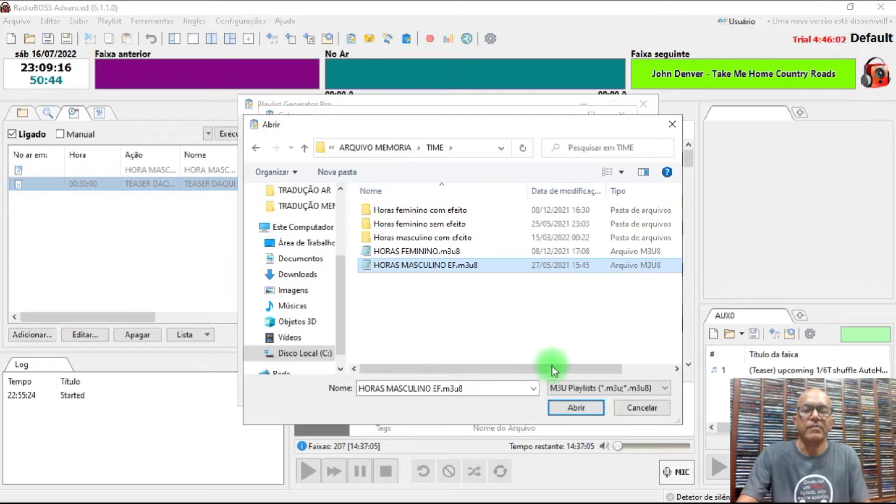
pyautogui.click(576, 408)
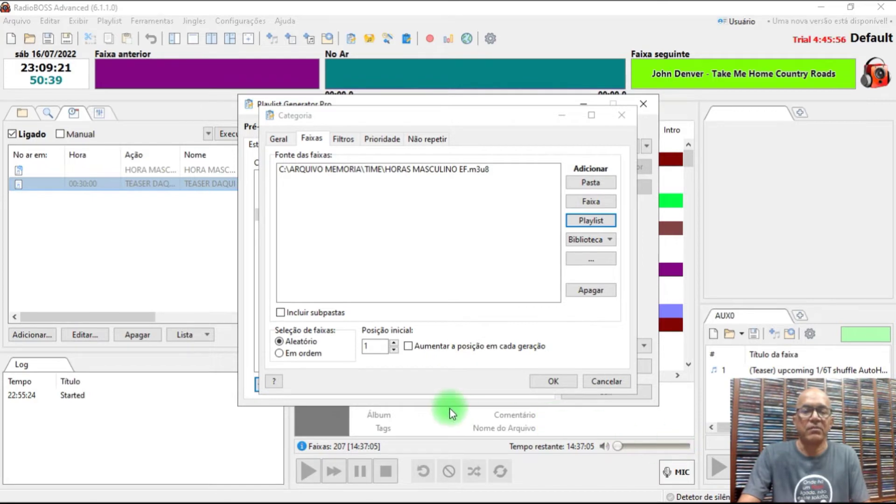
pyautogui.click(554, 382)
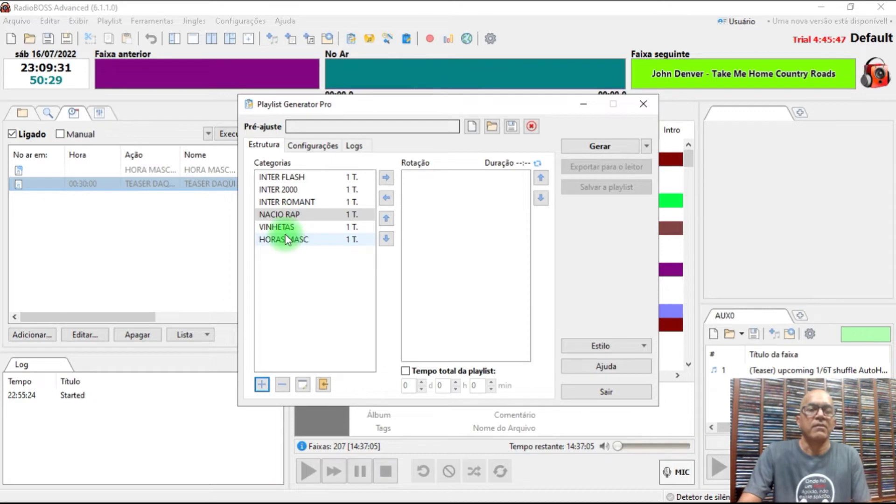
# Add the categories INTER FLASH, INTER 2000, NACIO RAP and INTER ROMANT to the rotation in that order
pyautogui.click(290, 176)
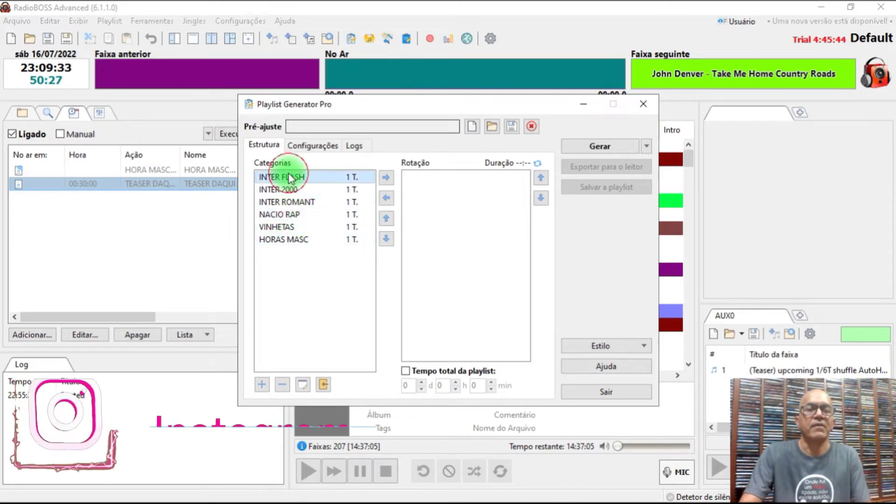
pyautogui.click(386, 179)
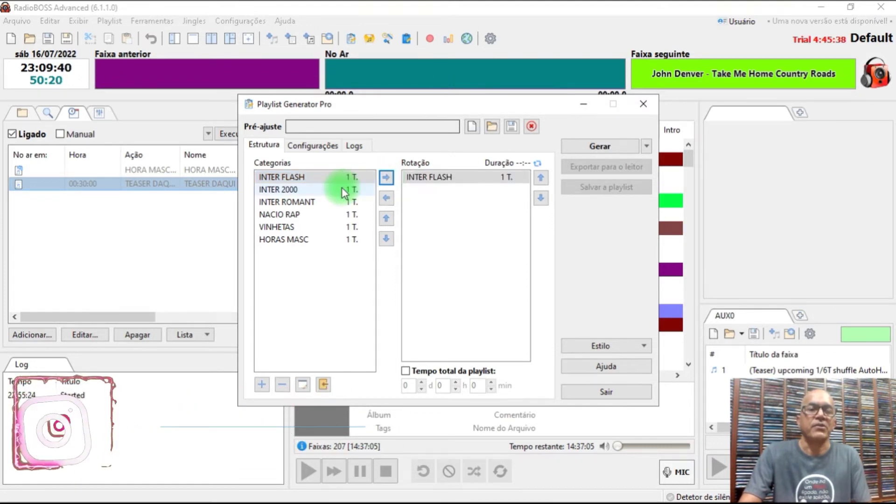
pyautogui.click(290, 190)
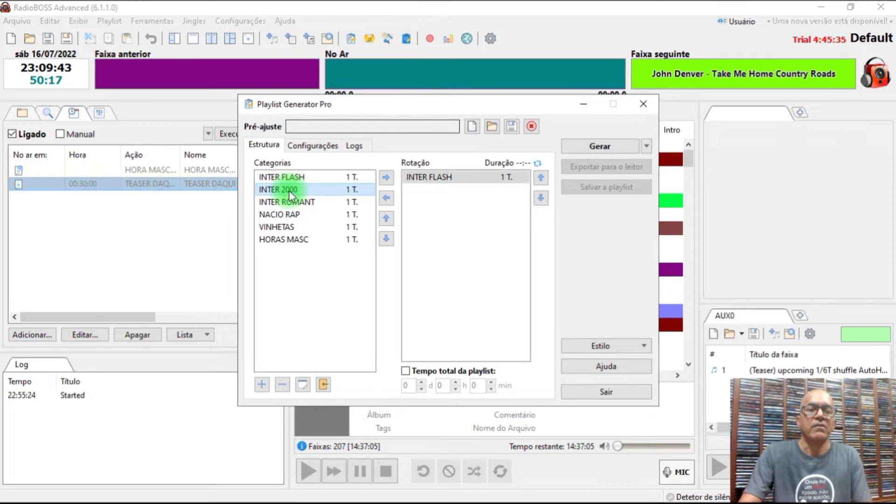
pyautogui.click(387, 178)
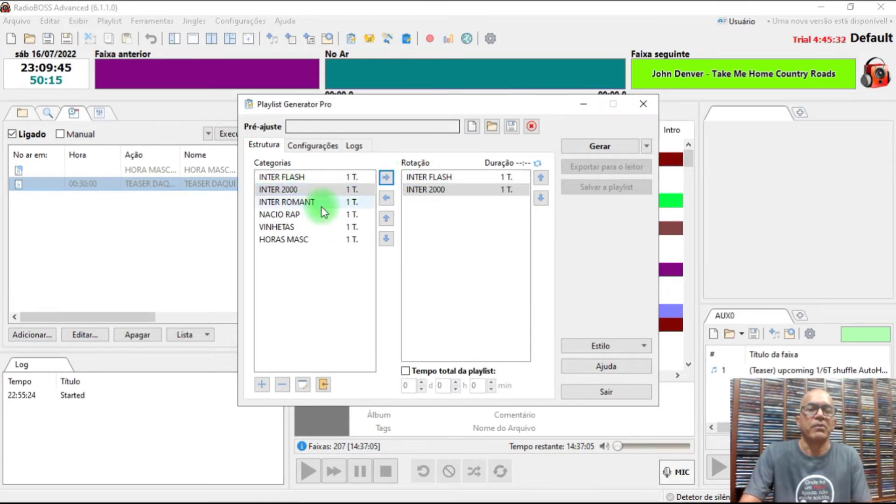
pyautogui.click(282, 215)
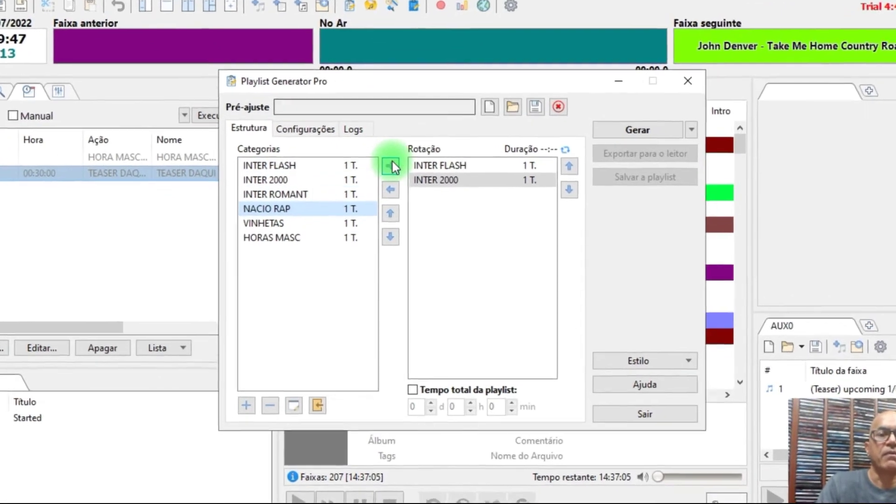
pyautogui.click(391, 166)
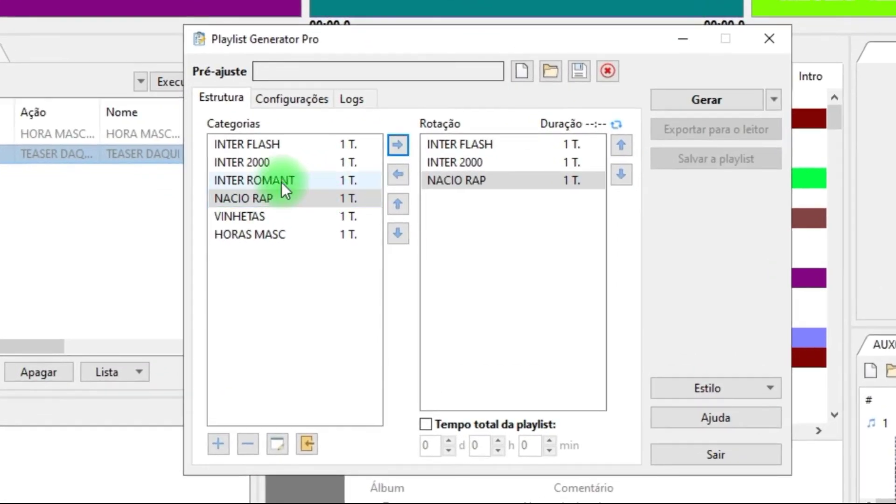
pyautogui.click(273, 181)
pyautogui.click(396, 143)
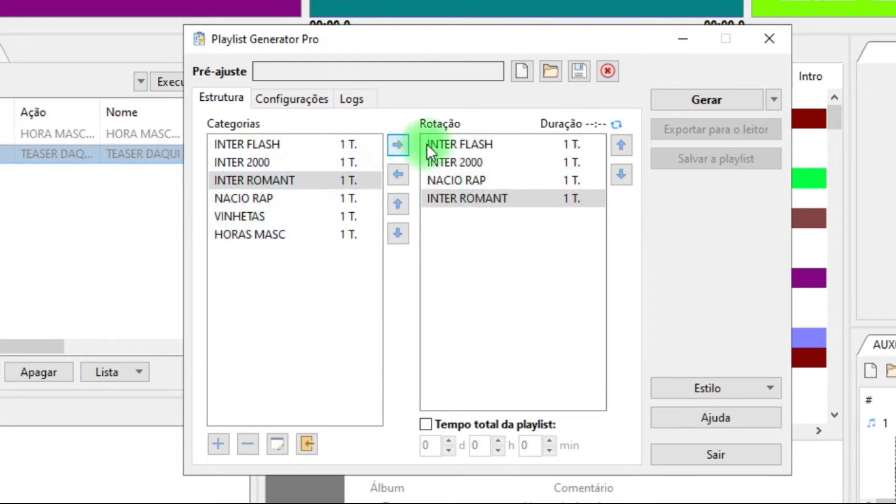
# Insert the VINHETAS category after each of the four music categories in the rotation
pyautogui.click(465, 144)
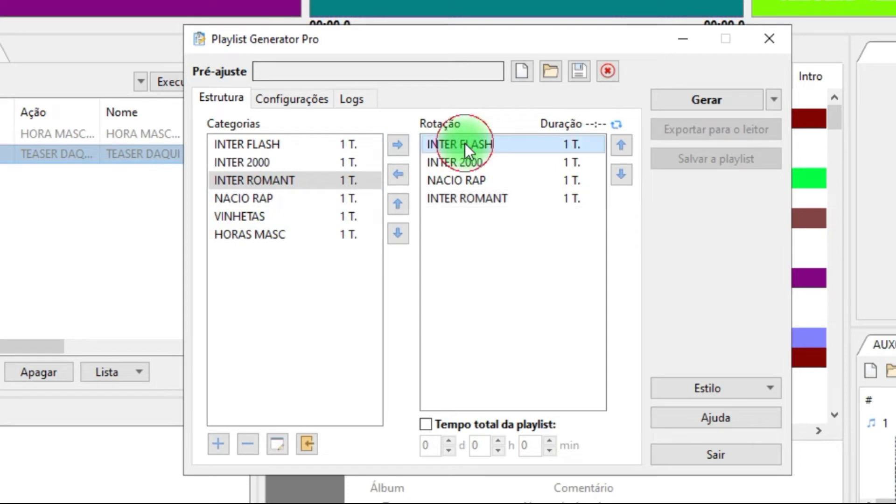
pyautogui.click(251, 217)
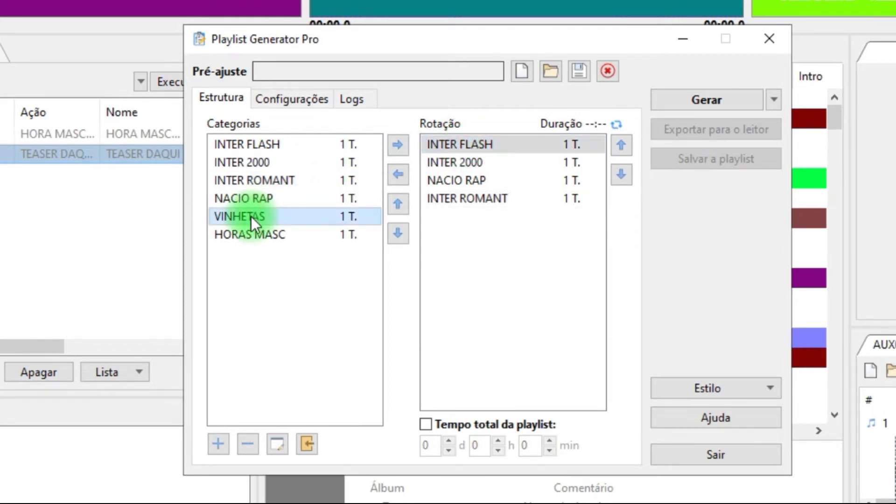
pyautogui.click(438, 144)
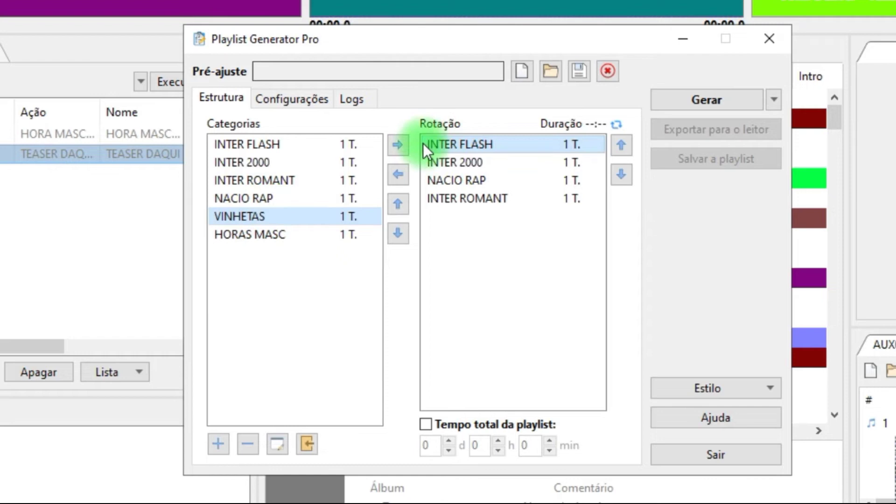
pyautogui.click(399, 144)
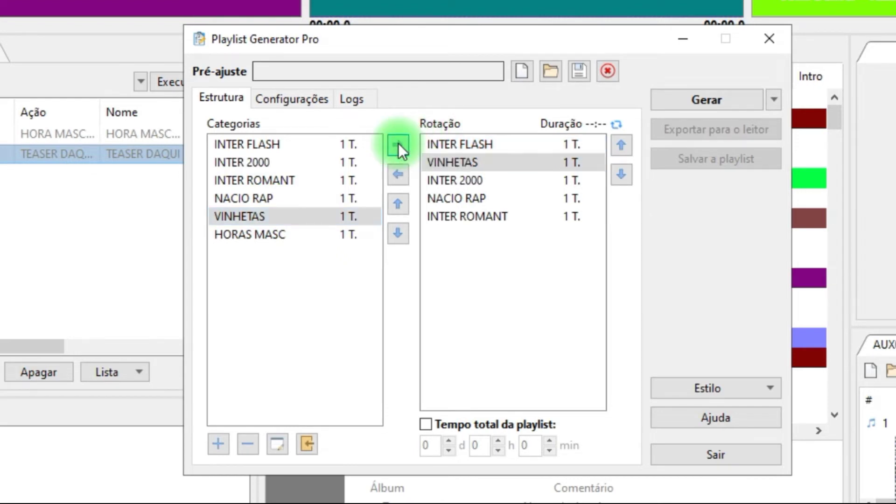
pyautogui.click(464, 181)
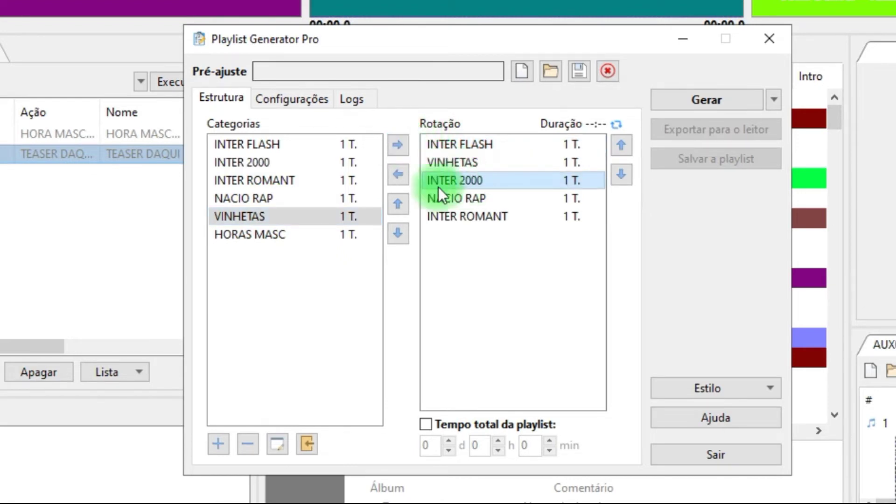
pyautogui.click(395, 148)
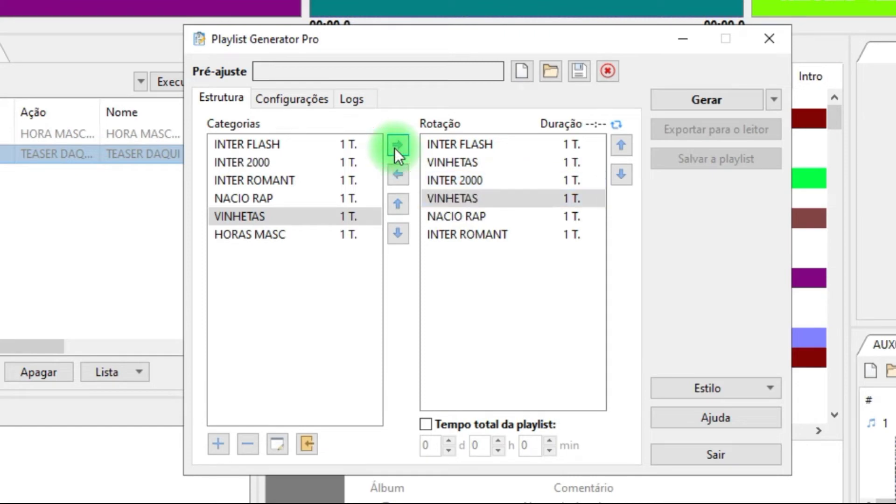
pyautogui.click(460, 215)
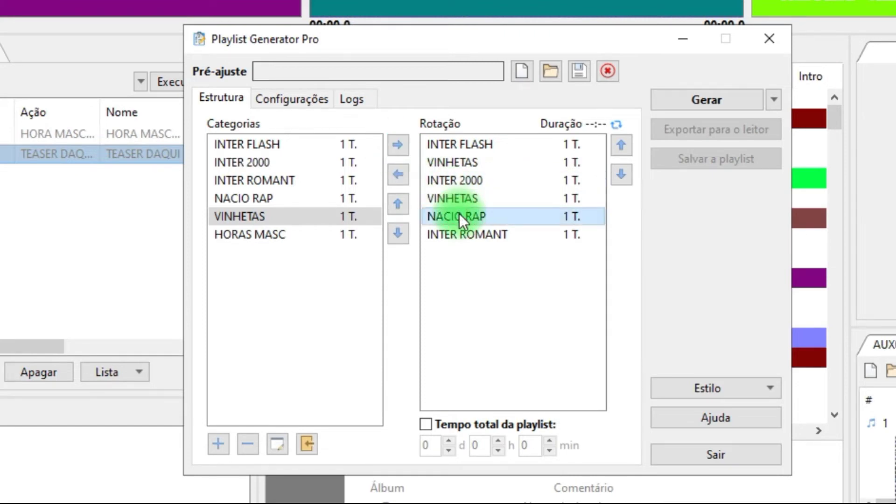
pyautogui.click(395, 144)
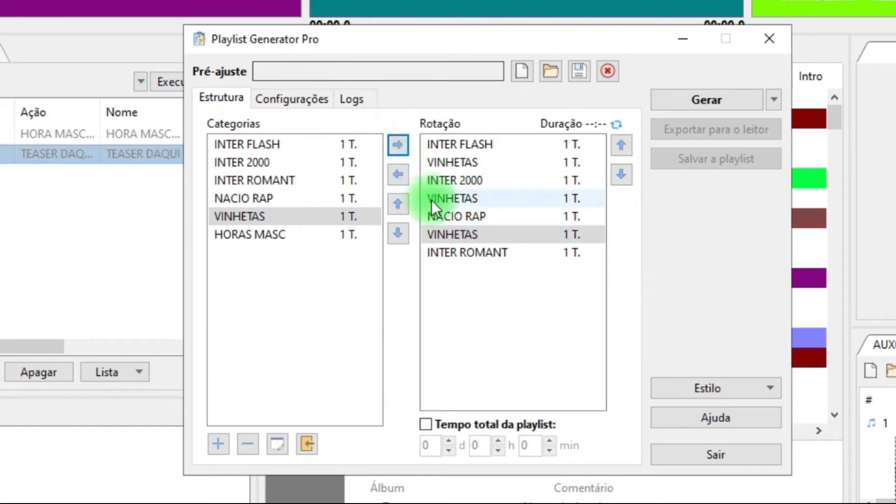
pyautogui.click(467, 253)
pyautogui.click(399, 144)
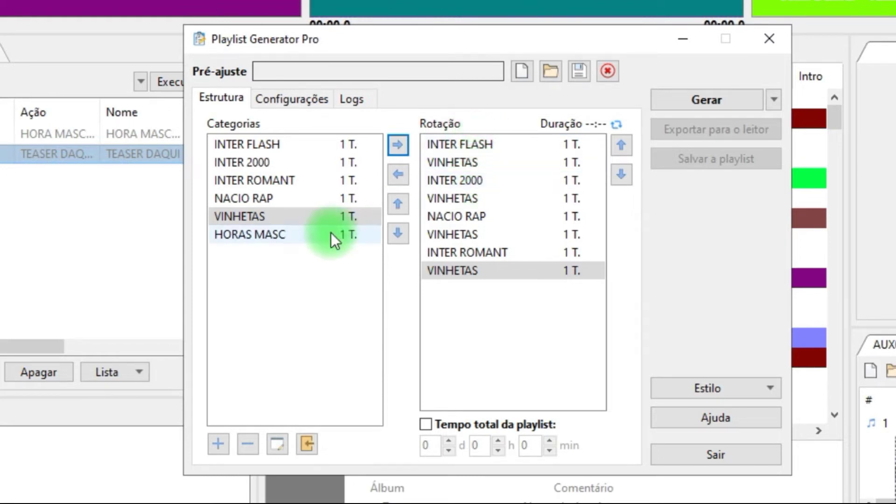
# Insert HORAS MASC in the rotation after the VINHETAS entry following INTER FLASH and after the one following NACIO RAP
pyautogui.click(254, 234)
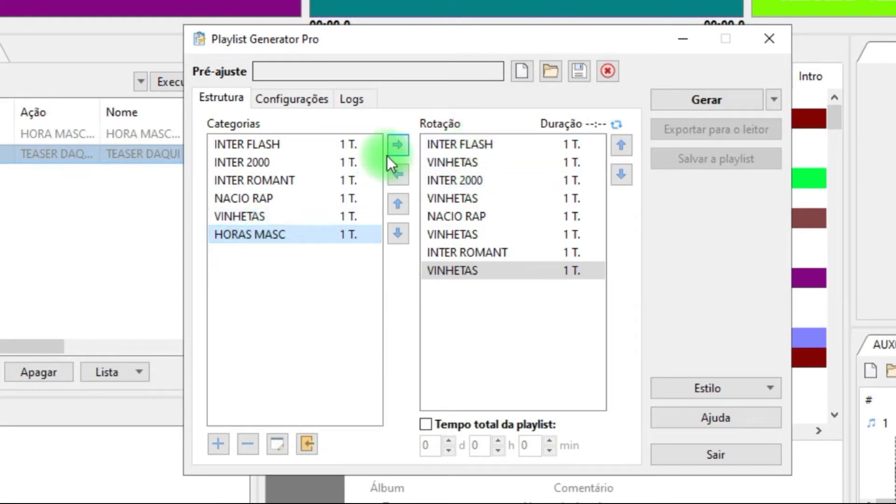
pyautogui.click(456, 161)
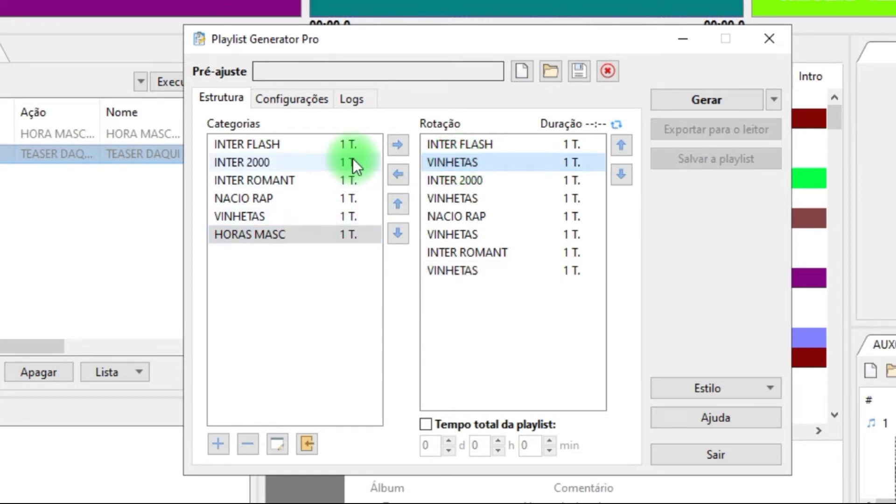
pyautogui.click(396, 138)
pyautogui.click(468, 160)
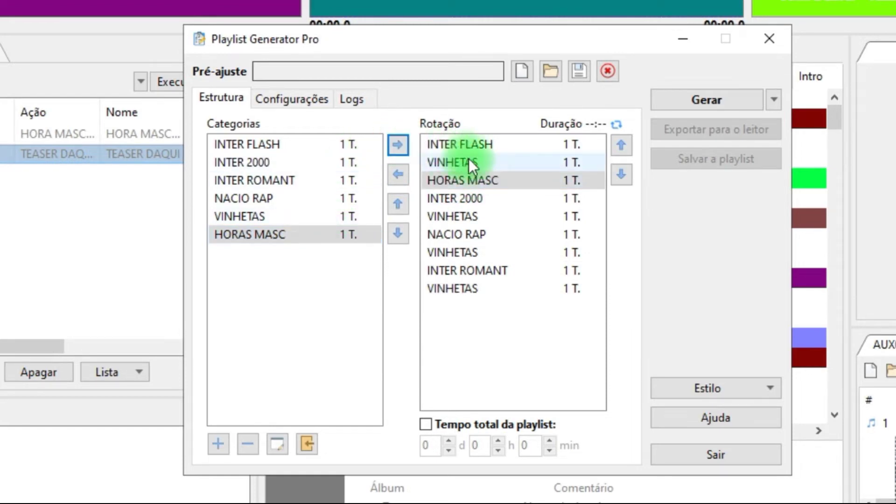
pyautogui.click(468, 198)
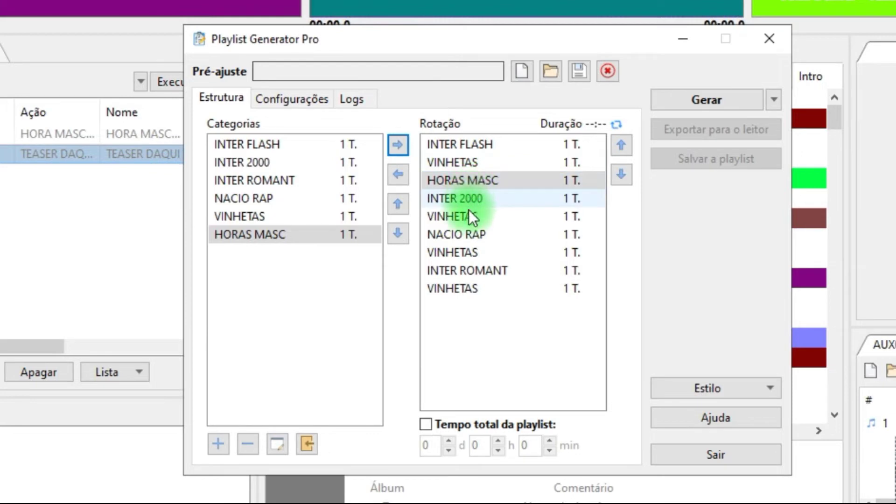
pyautogui.click(461, 251)
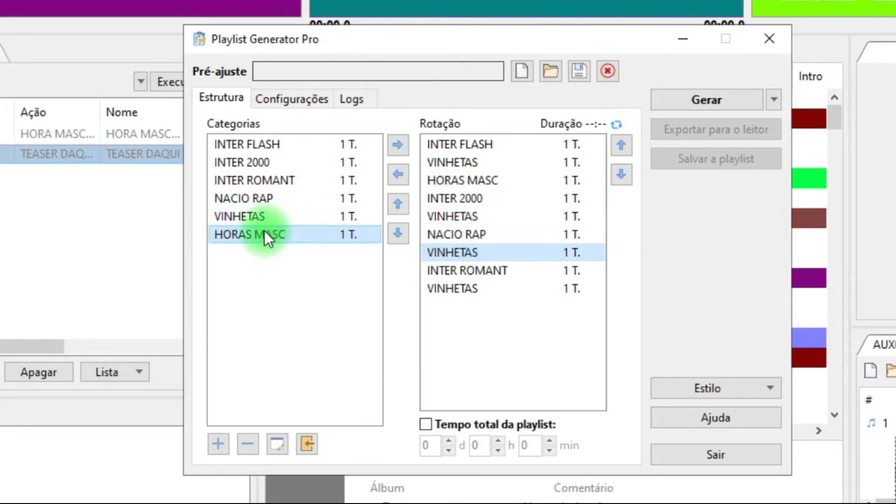
pyautogui.click(398, 145)
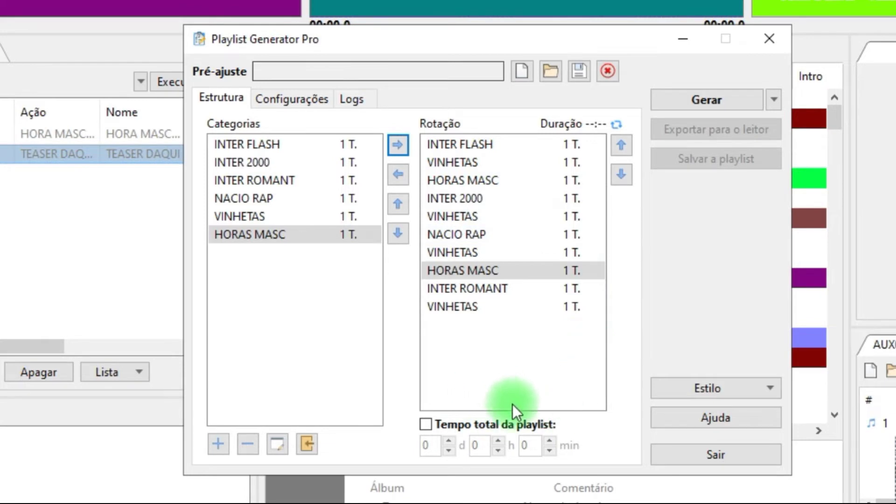
# Enable the total playlist time, set it to 6 hours, and generate the playlist
pyautogui.click(483, 424)
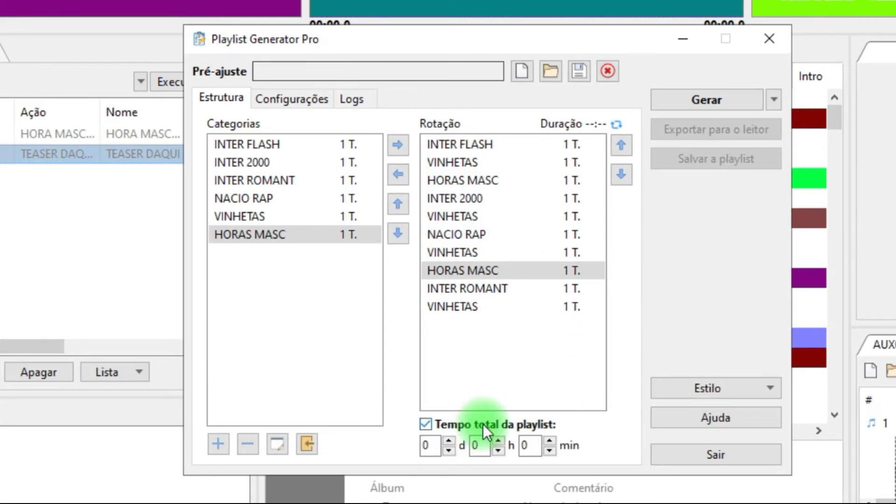
pyautogui.click(530, 445)
pyautogui.press('BackSpace')
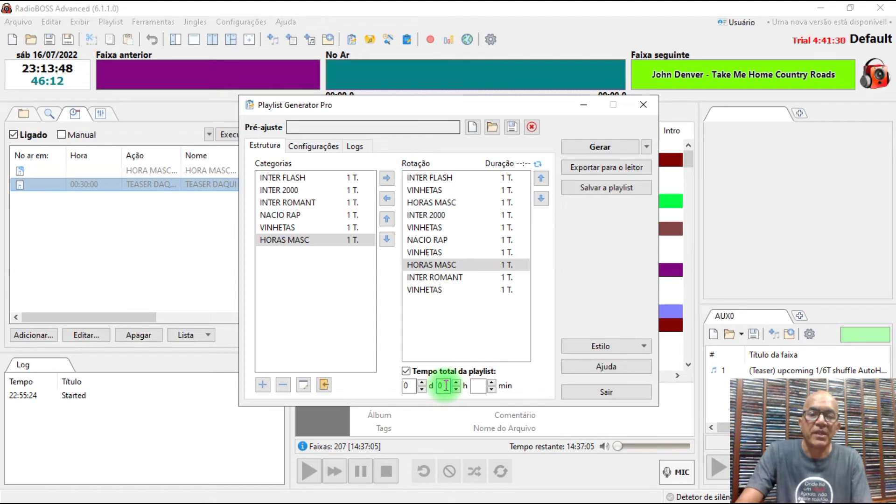
pyautogui.press('BackSpace')
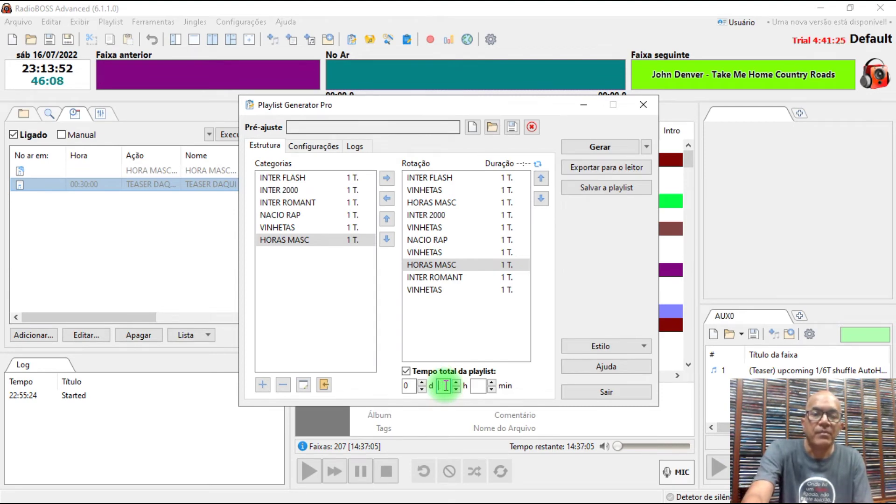
pyautogui.write('6')
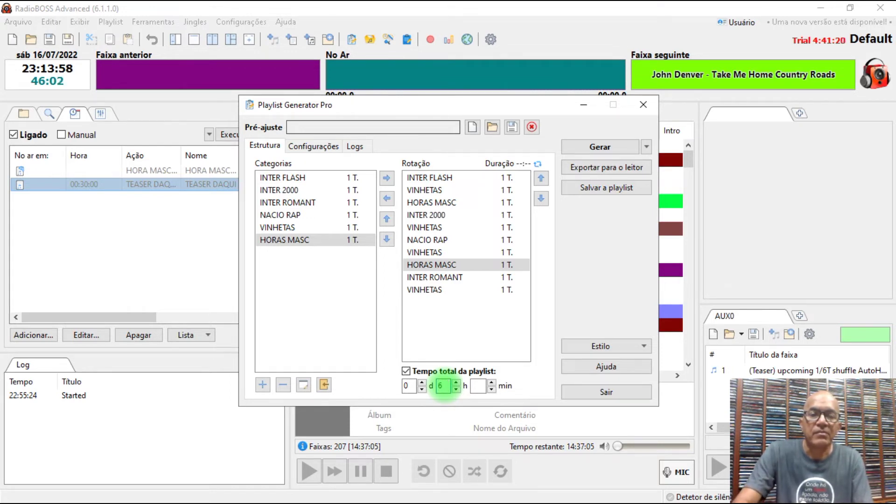
pyautogui.click(620, 148)
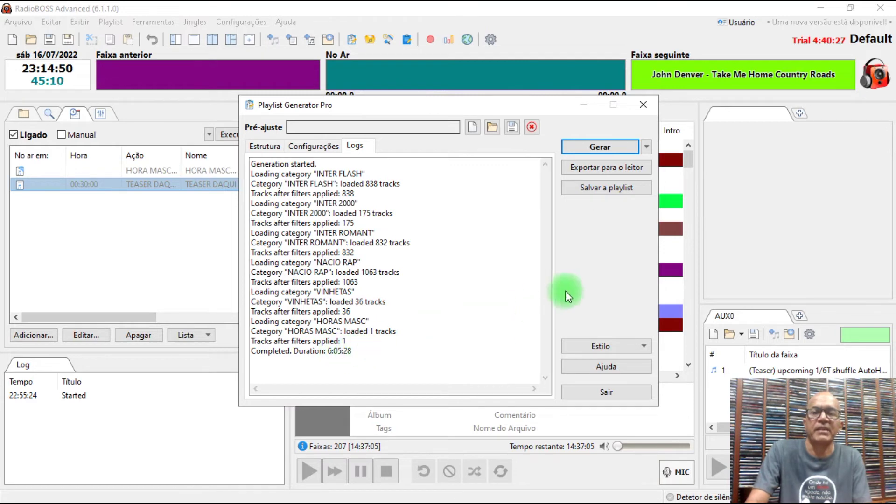
# Save the generator setup as the preset PROGRAMA SABADO in the group Programa, and close the generator
pyautogui.click(512, 125)
pyautogui.click(429, 235)
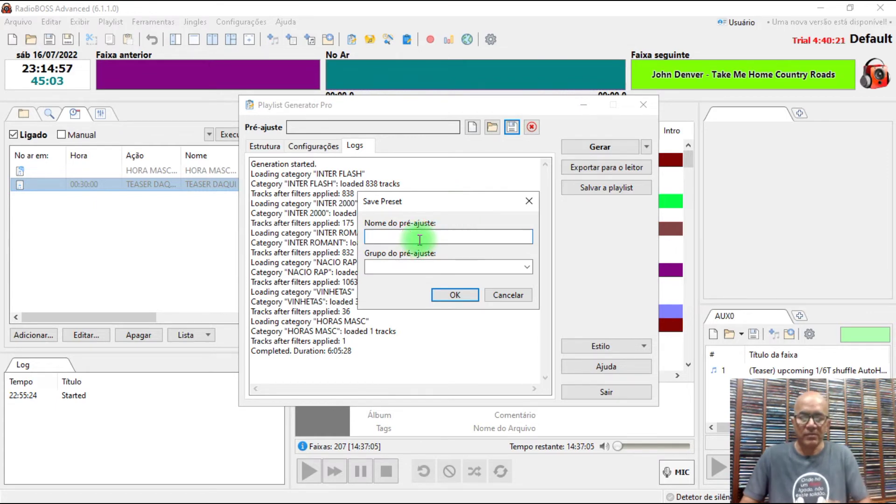
pyautogui.write('PROGR')
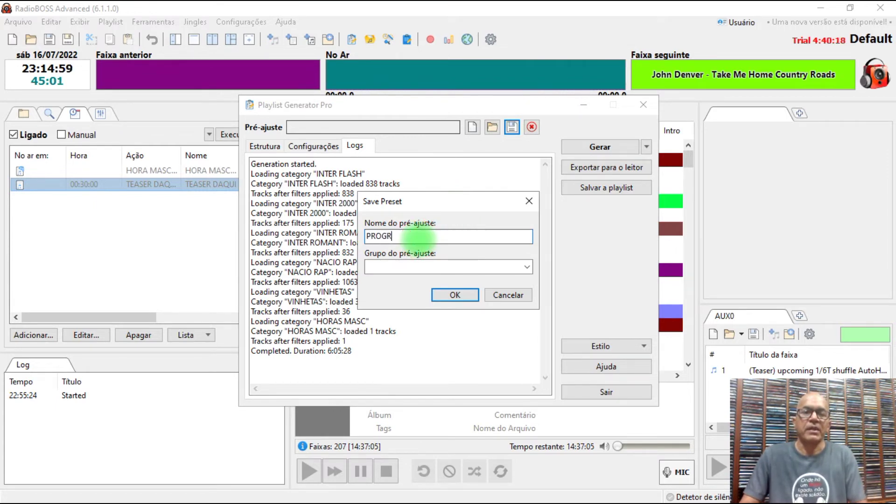
pyautogui.write('AMA SABADO')
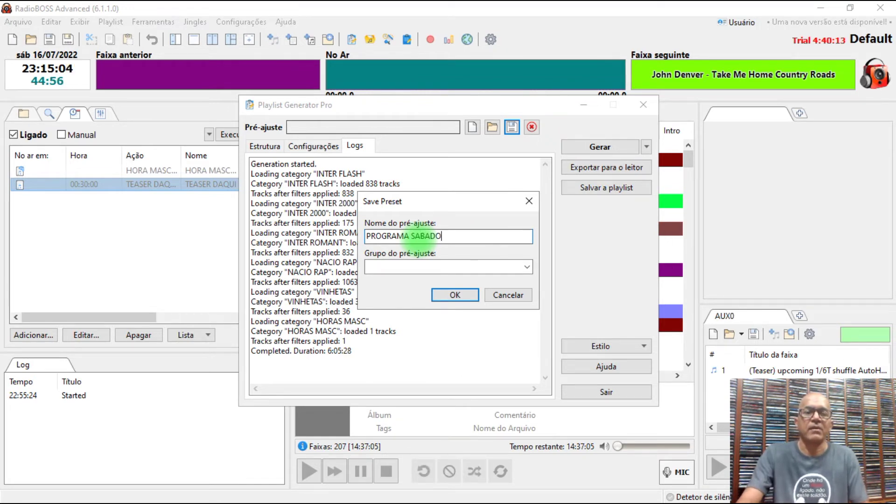
pyautogui.click(524, 269)
pyautogui.click(493, 270)
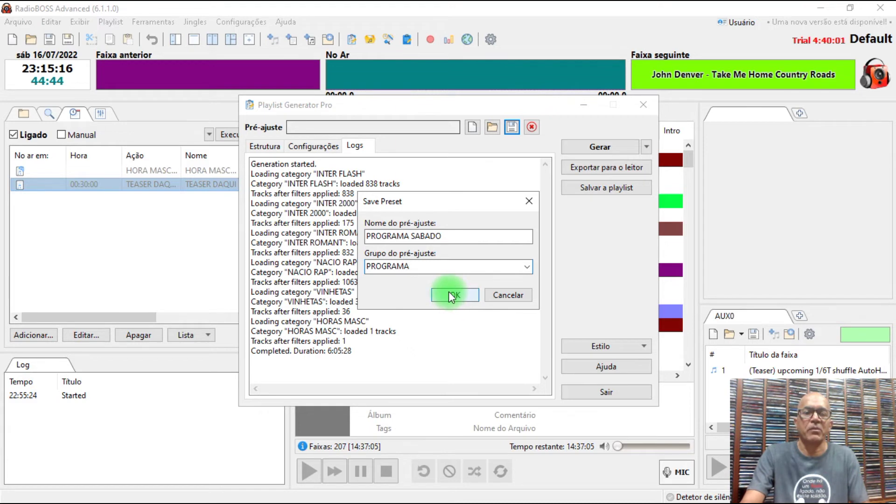
pyautogui.press('BackSpace')
pyautogui.press('BackSpace')
pyautogui.press('BackSpace')
pyautogui.press('BackSpace')
pyautogui.press('BackSpace')
pyautogui.press('BackSpace')
pyautogui.press('BackSpace')
pyautogui.write('rograma')
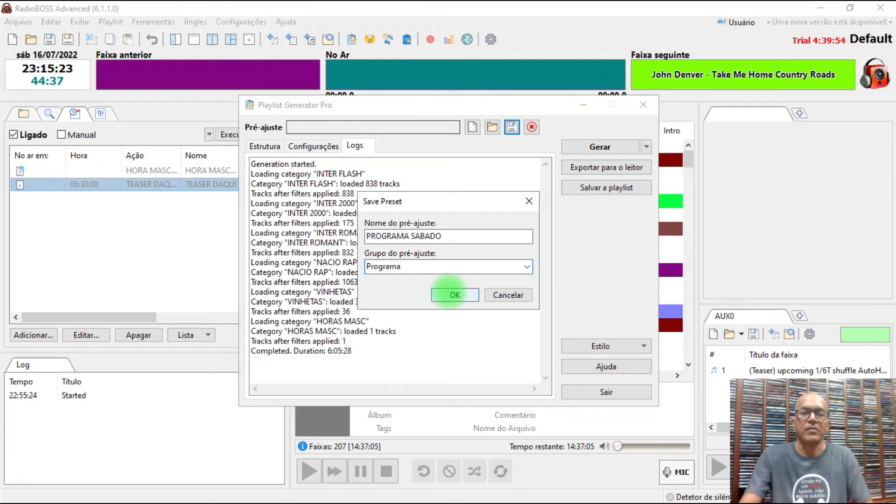
pyautogui.click(458, 295)
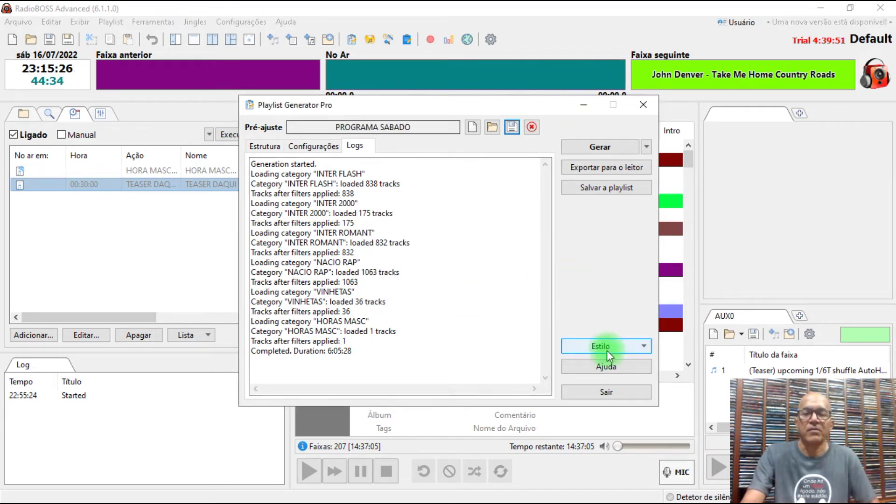
pyautogui.click(607, 392)
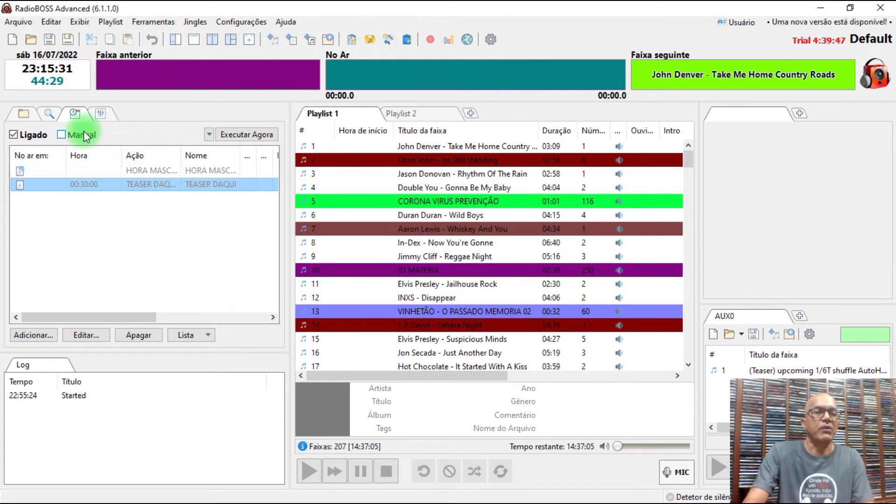
# Add a scheduler event that generates a playlist from the PROGRAMA SABADO template
pyautogui.click(76, 117)
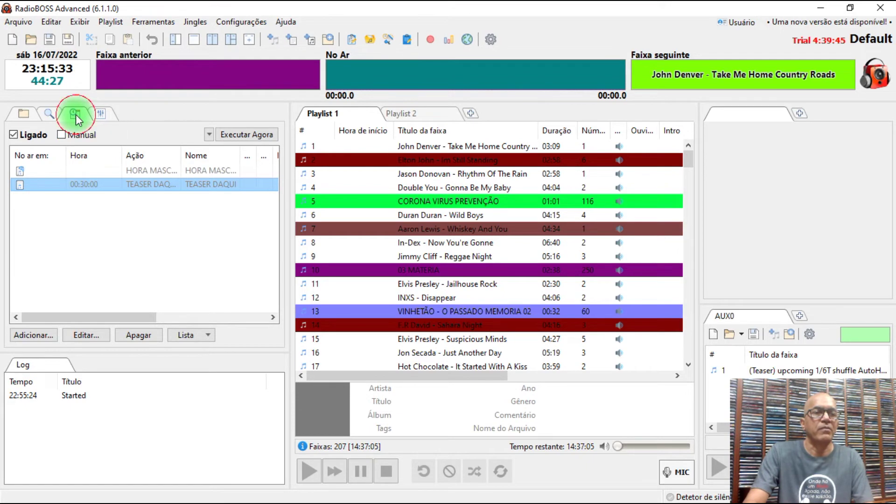
pyautogui.click(35, 336)
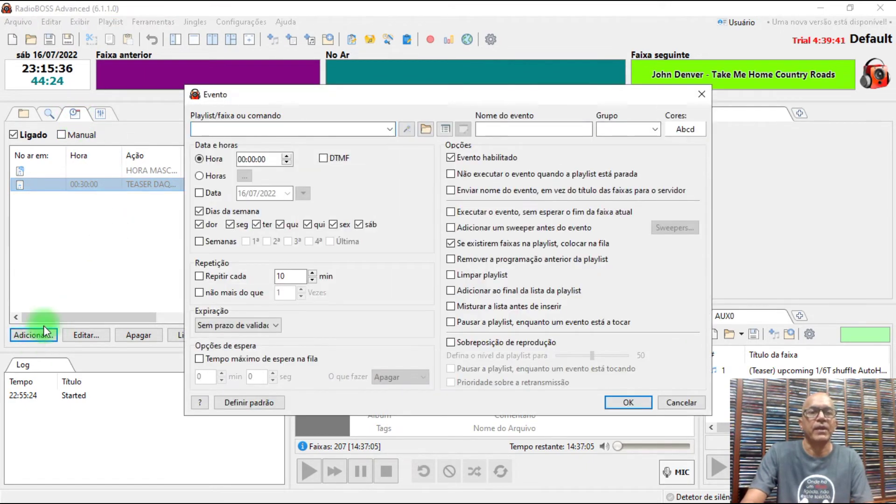
pyautogui.click(408, 129)
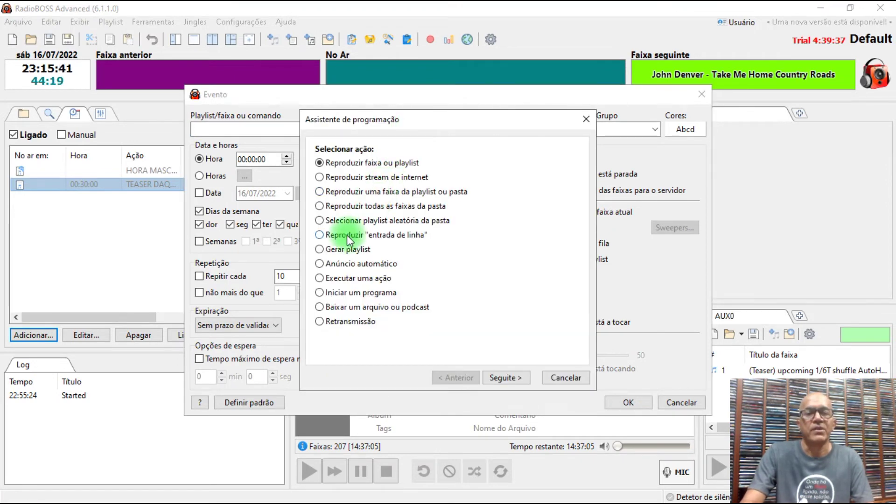
pyautogui.click(347, 251)
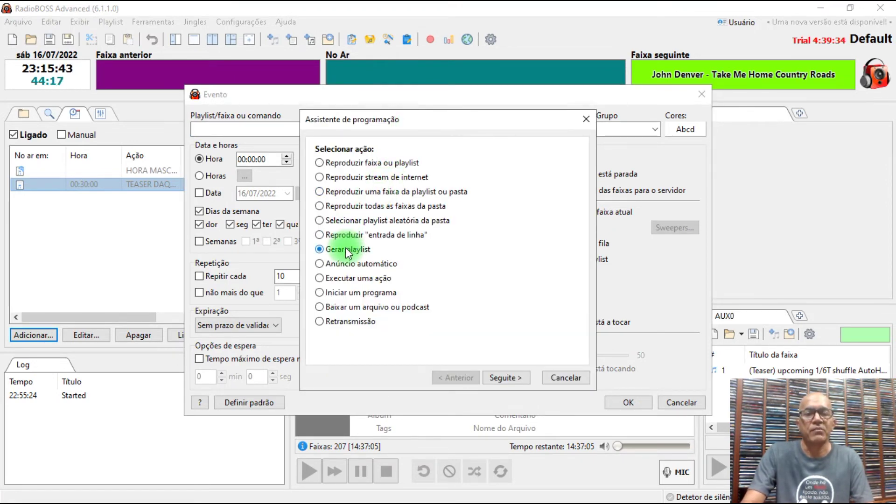
pyautogui.click(516, 378)
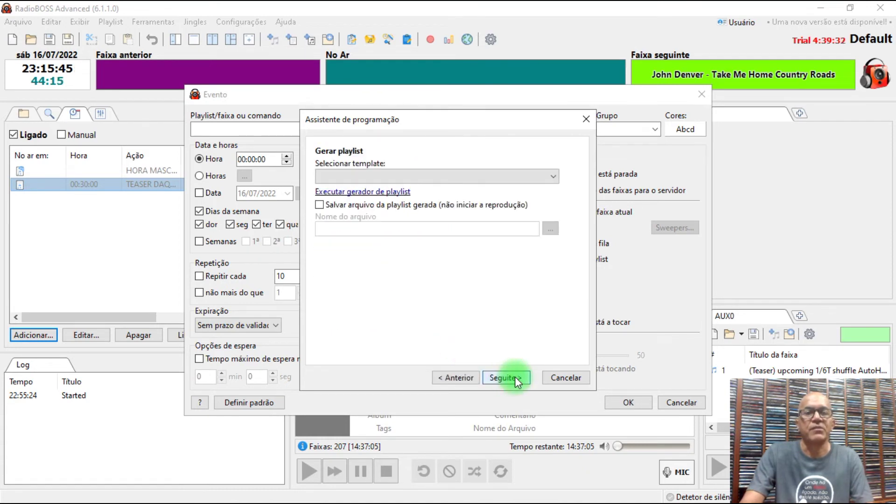
pyautogui.click(546, 178)
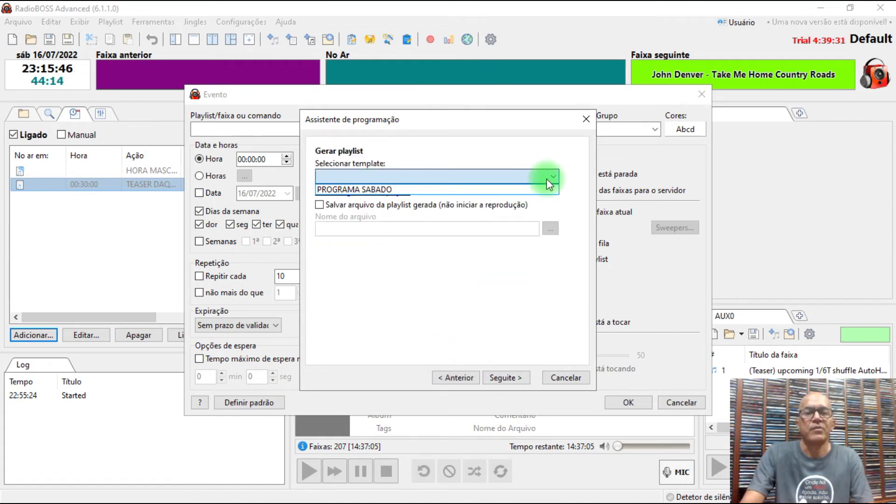
pyautogui.click(375, 191)
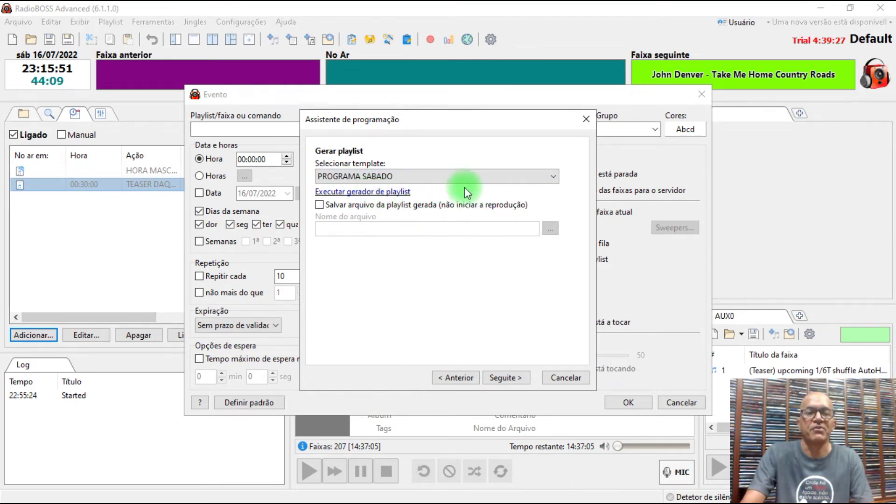
pyautogui.click(506, 378)
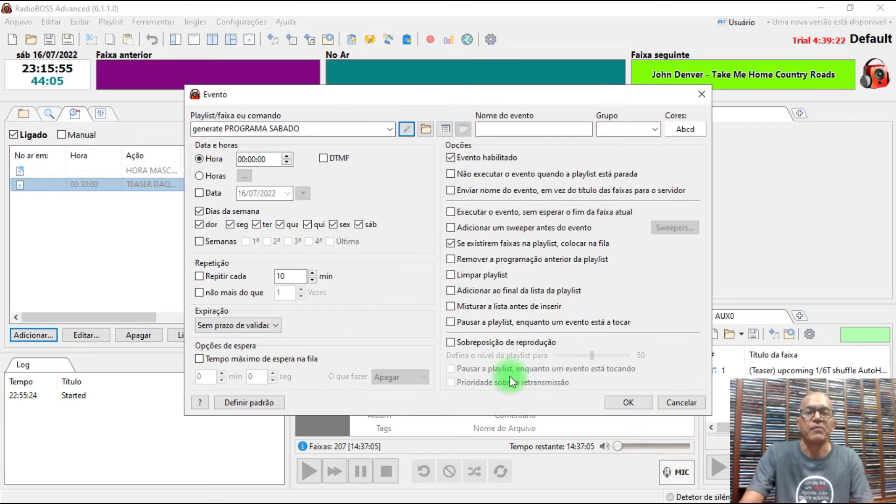
# Name the event PROG SABADO and assign it to the group Programa
pyautogui.click(549, 127)
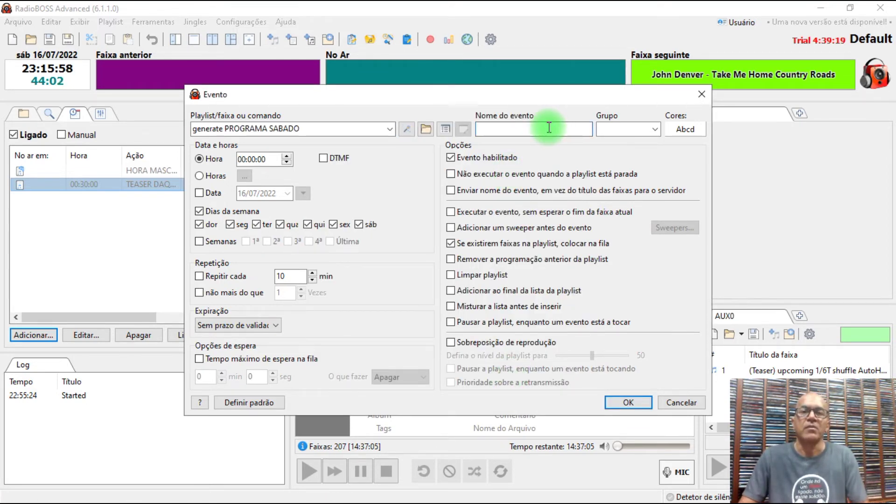
pyautogui.write('pro')
pyautogui.press('BackSpace')
pyautogui.write('PROG SABADO')
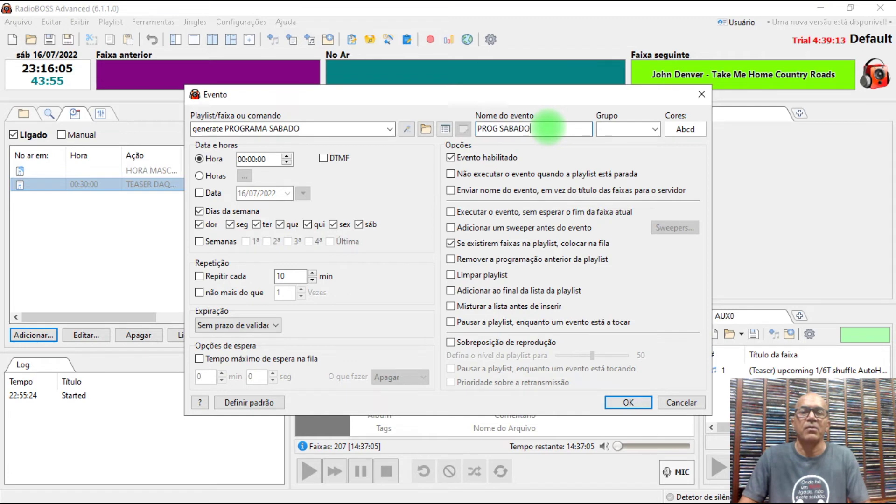
pyautogui.click(640, 130)
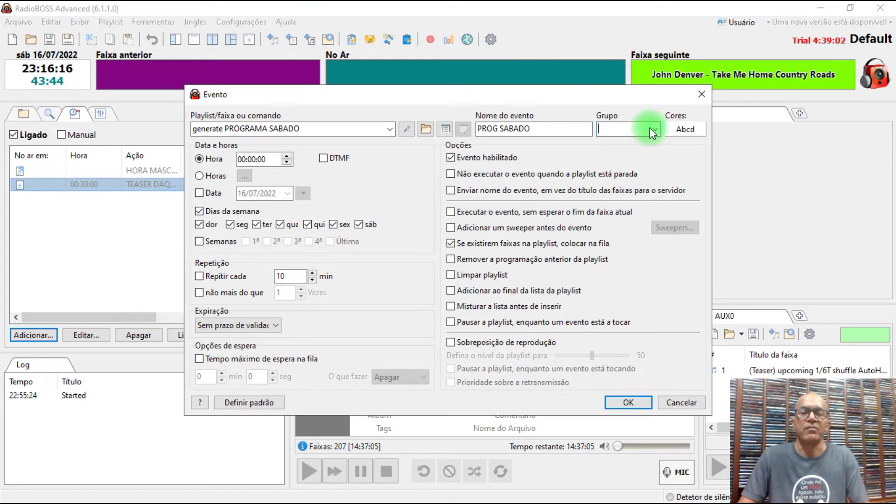
pyautogui.write('Programa')
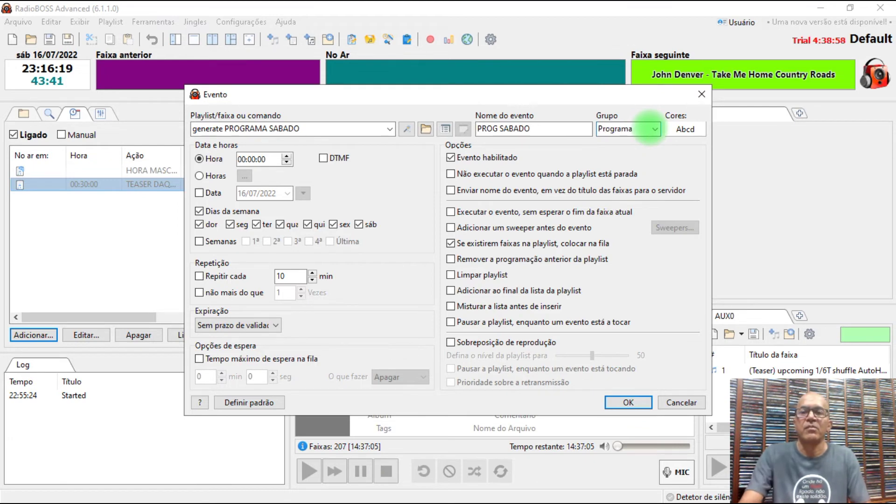
# Set the event's background colour to bright green
pyautogui.click(692, 131)
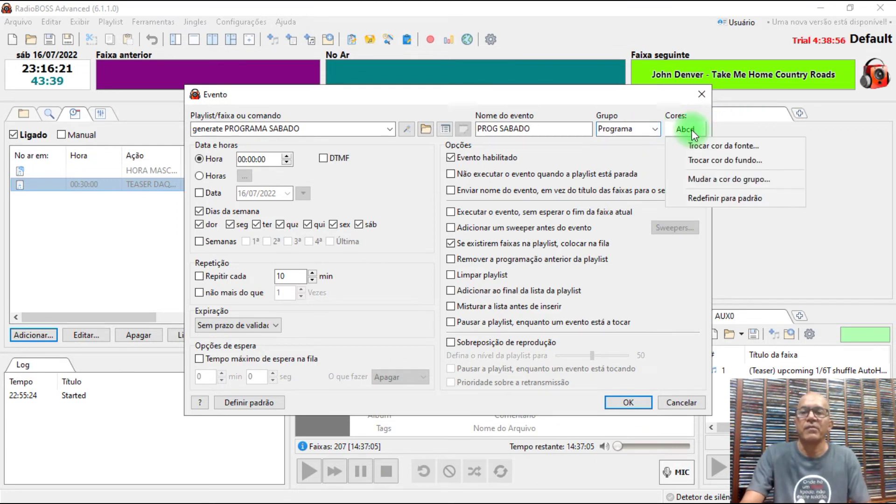
pyautogui.click(722, 161)
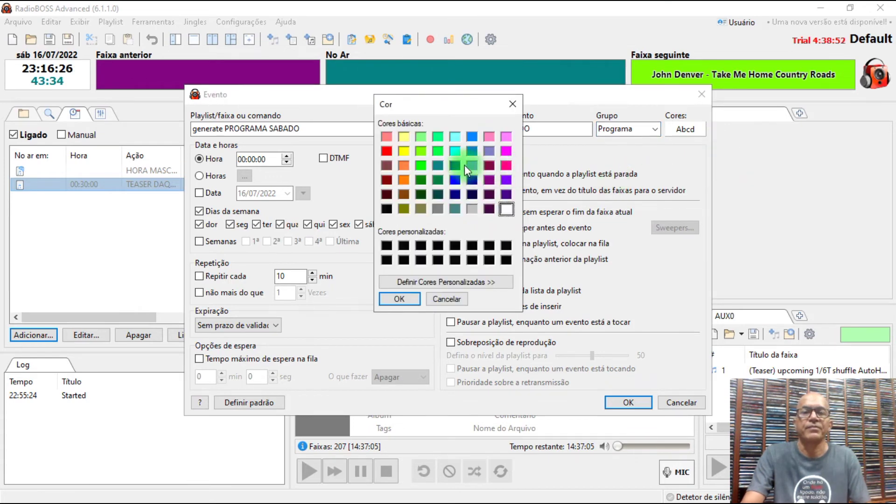
pyautogui.click(422, 153)
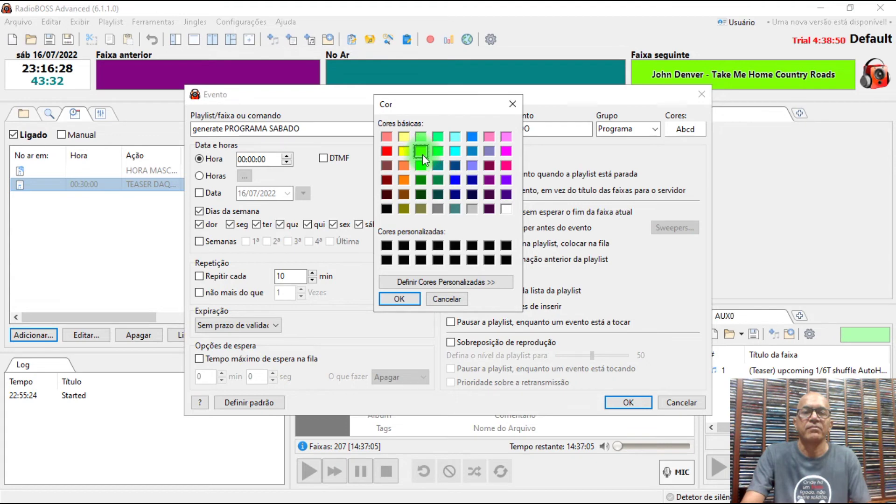
pyautogui.click(410, 299)
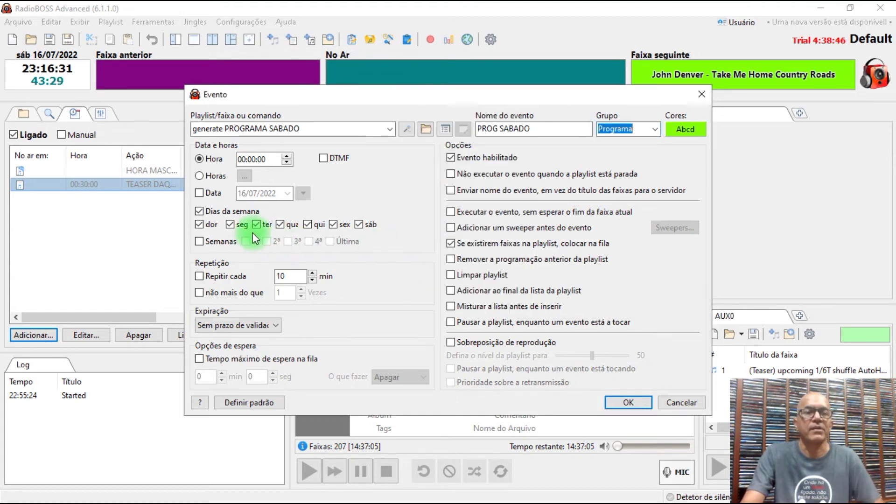
# Restrict the event's weekdays to Sunday (dom) and Saturday (sáb)
pyautogui.click(198, 225)
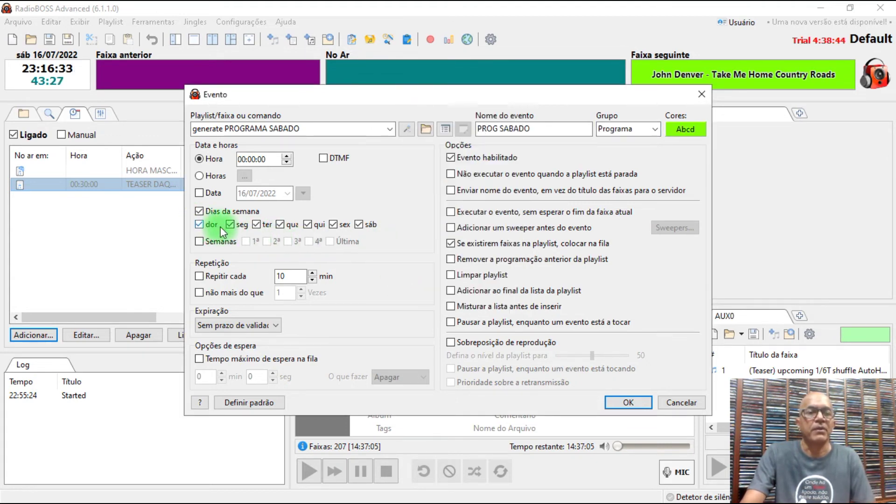
pyautogui.click(256, 225)
pyautogui.click(280, 225)
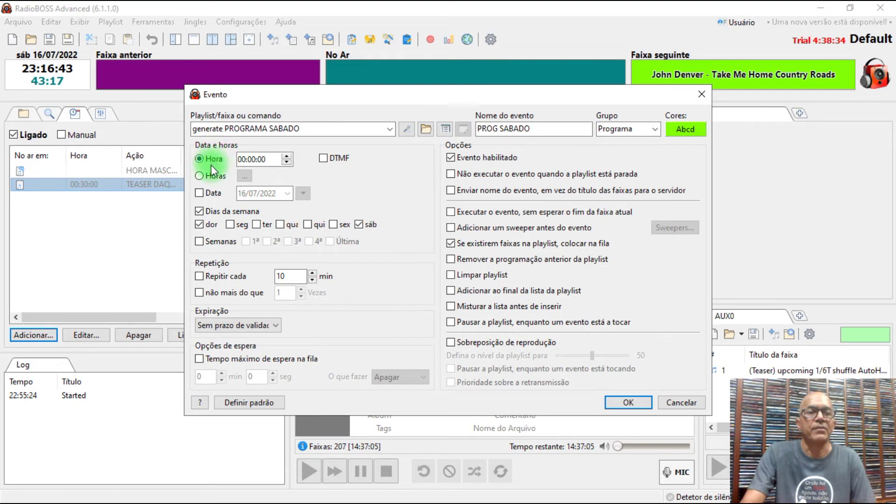
# Schedule the event by selected hours, choosing only hour 23 with 30 as the minutes
pyautogui.click(201, 176)
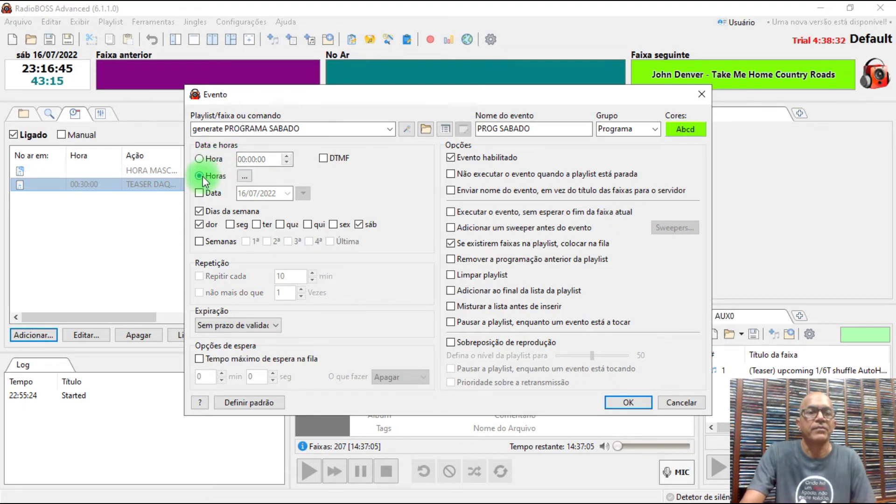
pyautogui.click(244, 176)
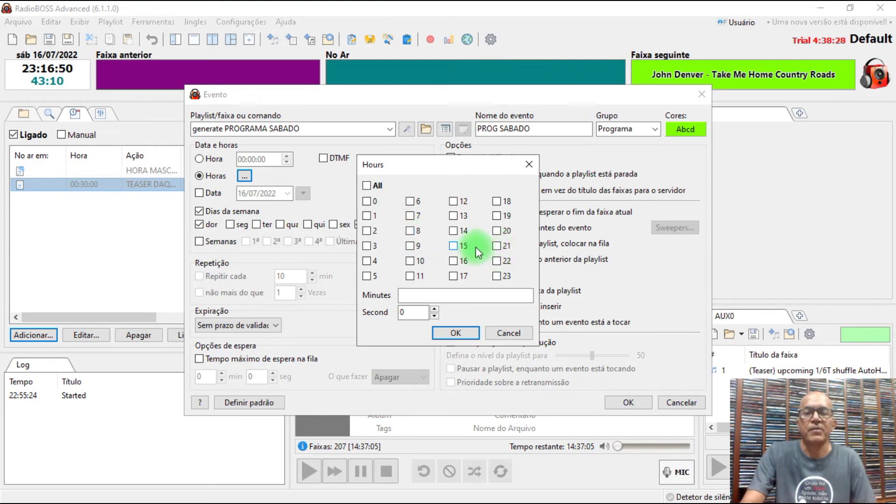
pyautogui.click(496, 261)
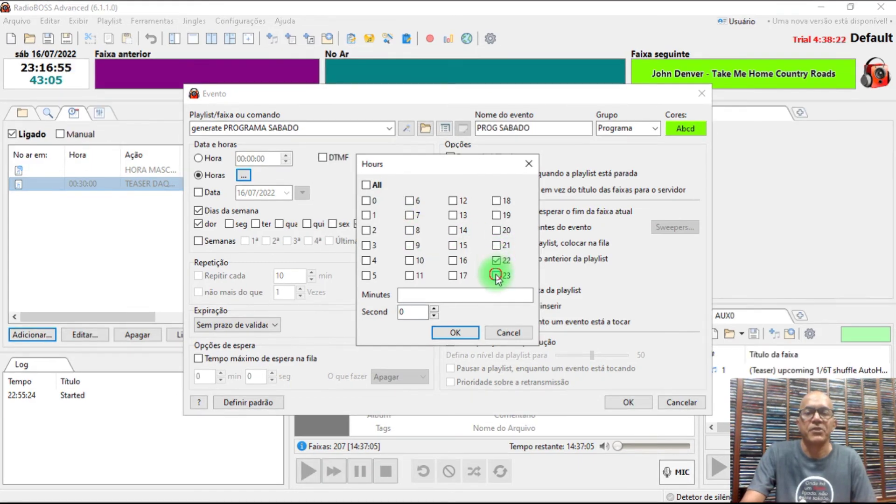
pyautogui.click(496, 275)
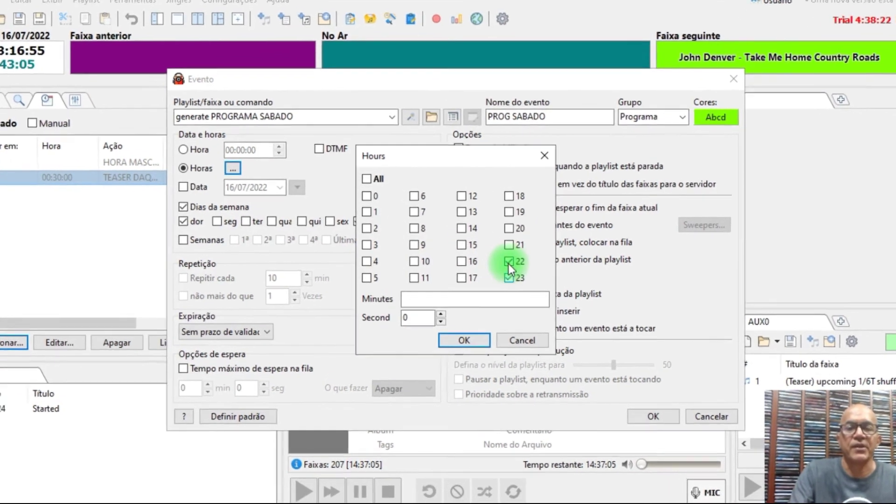
pyautogui.click(497, 261)
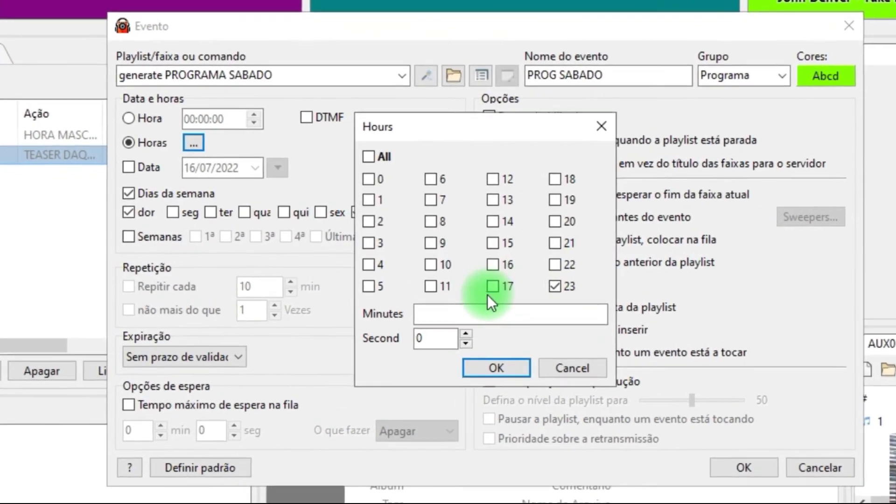
pyautogui.click(455, 313)
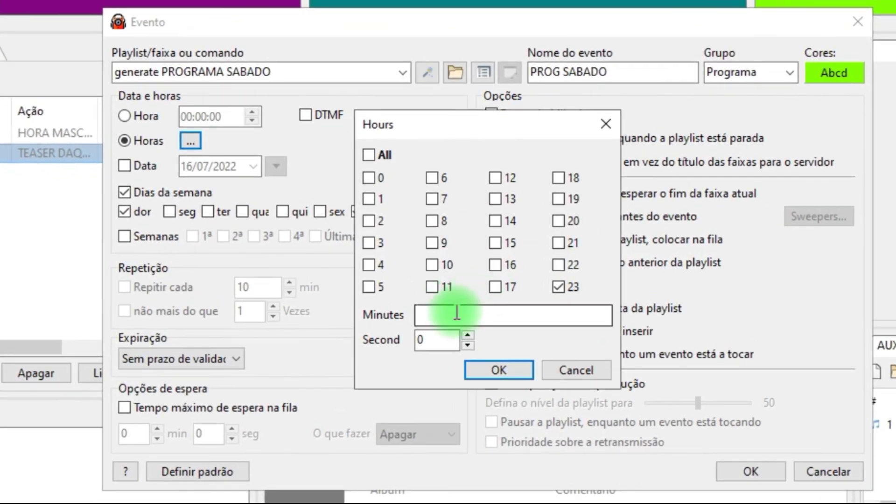
pyautogui.write('30')
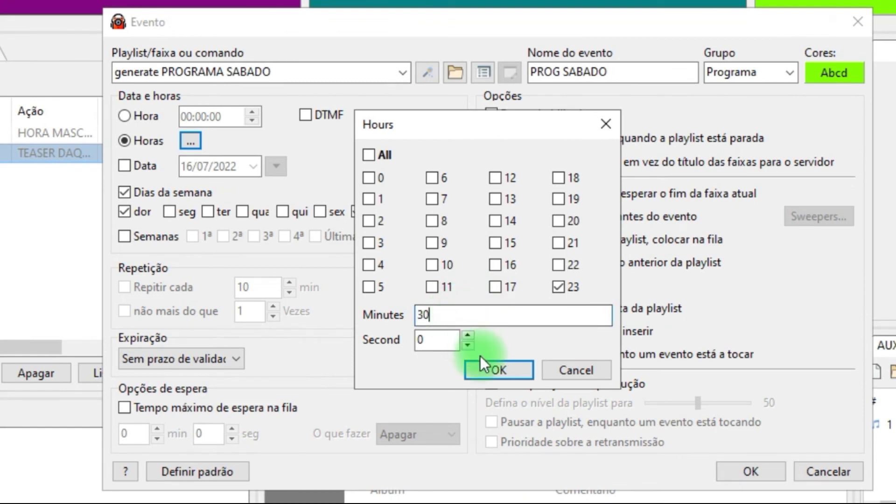
pyautogui.click(498, 370)
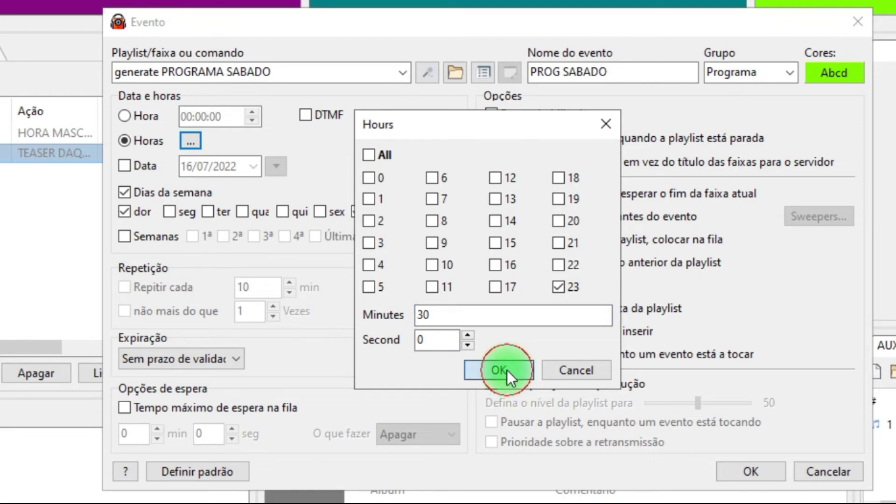
# Turn off queuing the event when the playlist has tracks, and enable Limpar playlist for it
pyautogui.click(491, 239)
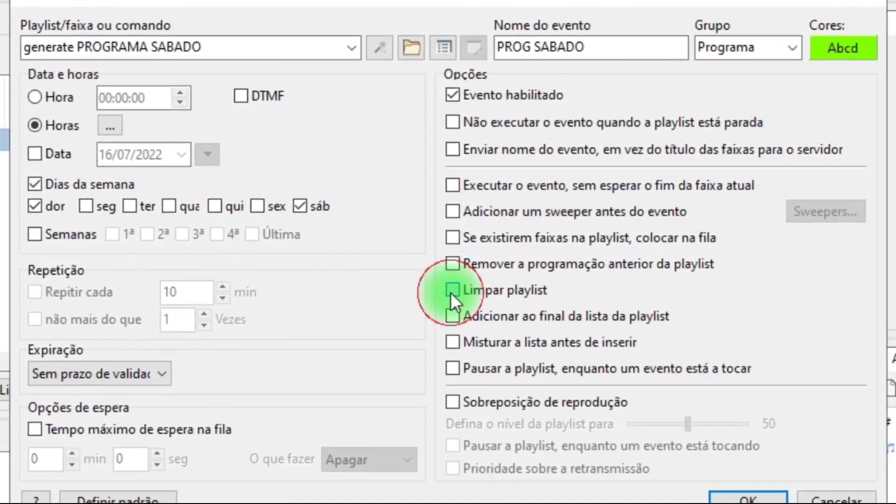
pyautogui.click(451, 287)
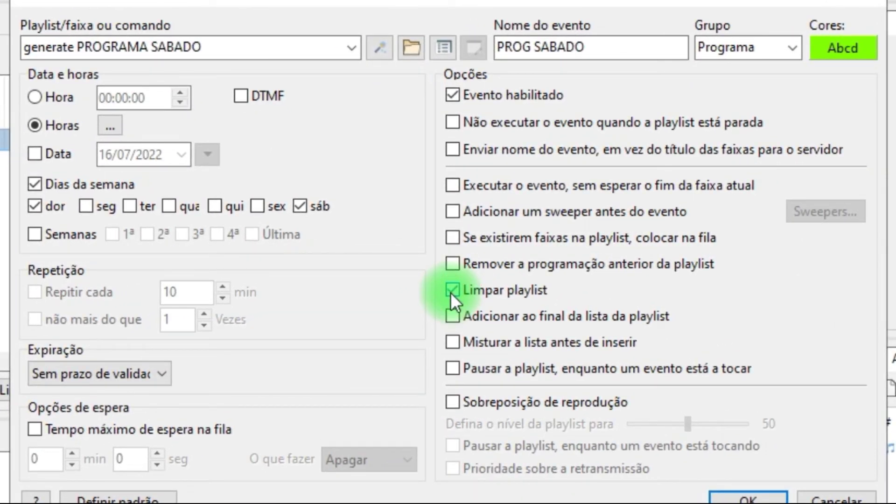
# Enable "Pausar a playlist, enquanto um evento está a tocar" for the PROG SABADO event and save the event
pyautogui.click(455, 370)
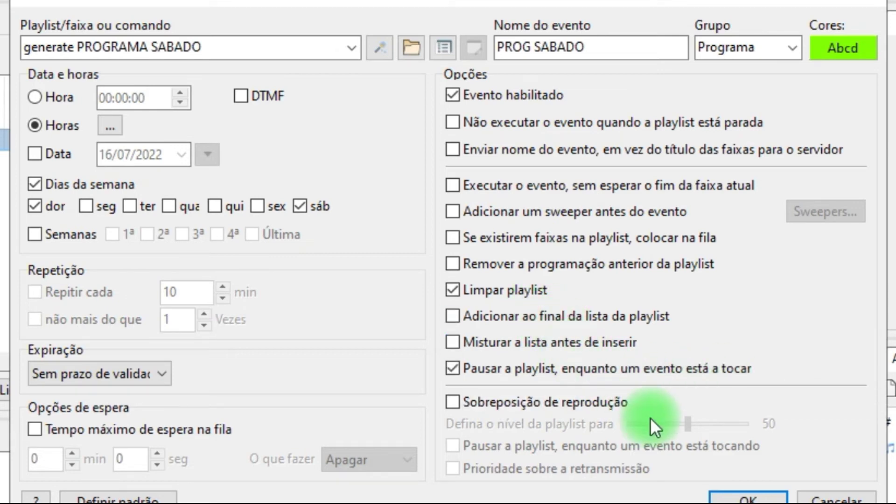
pyautogui.click(744, 495)
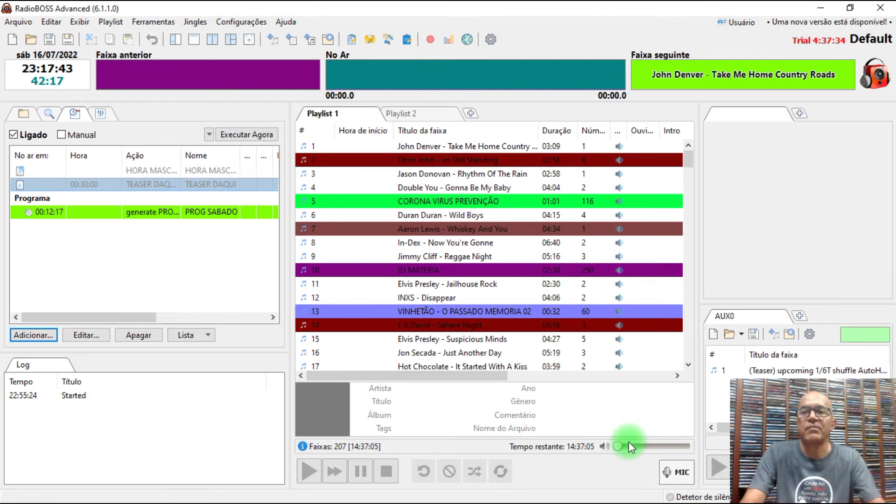
# Start playback of the first track in Playlist 1, John Denver's Take Me Home Country Roads
pyautogui.click(450, 146)
pyautogui.doubleClick(449, 146)
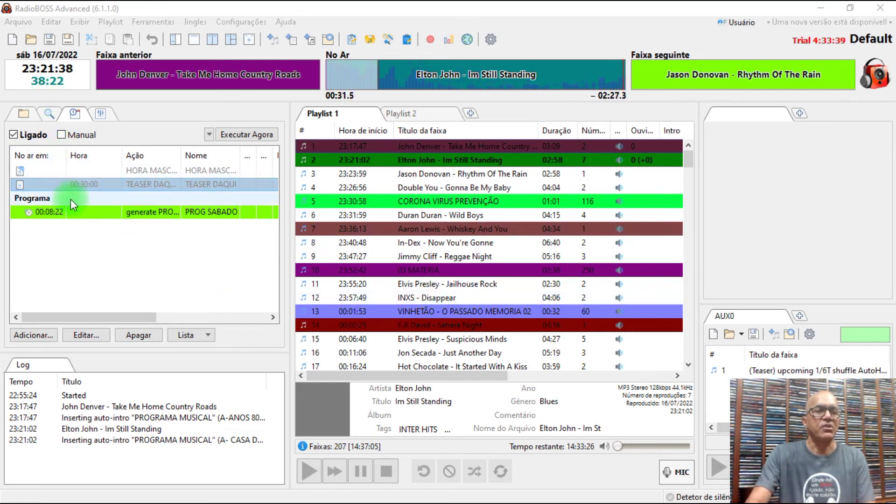
# Edit the PROG SABADO event so its selected-hours schedule uses 23 as the minutes, and save it
pyautogui.click(54, 211)
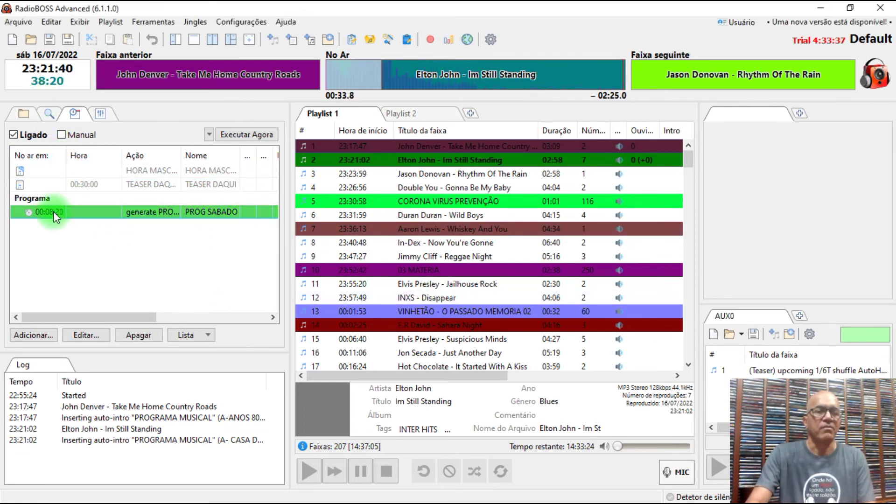
pyautogui.click(86, 334)
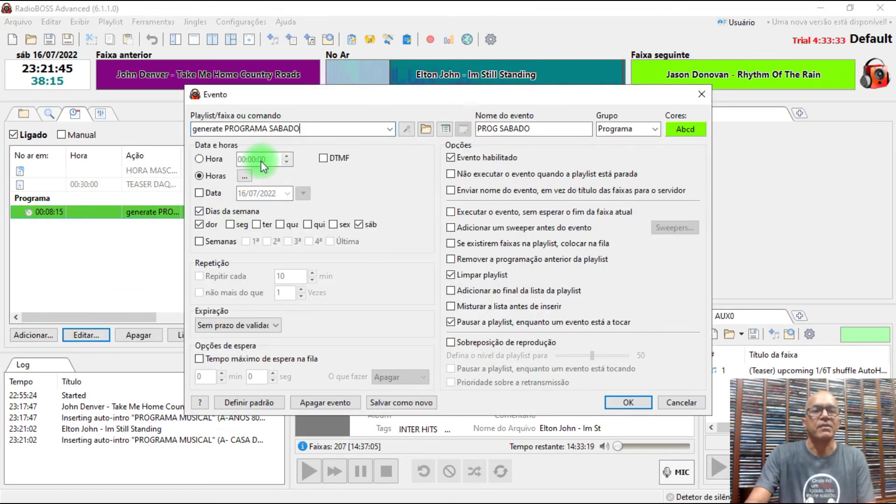
pyautogui.click(244, 176)
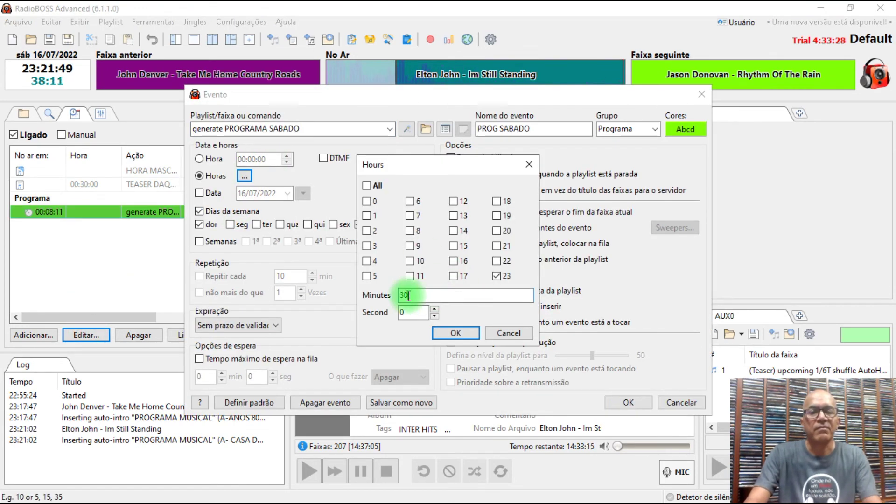
pyautogui.click(377, 298)
pyautogui.write('23')
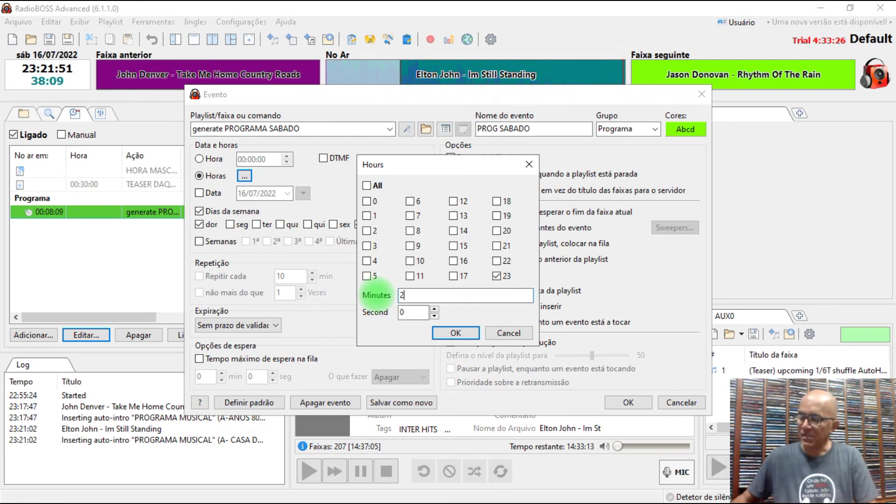
pyautogui.click(449, 333)
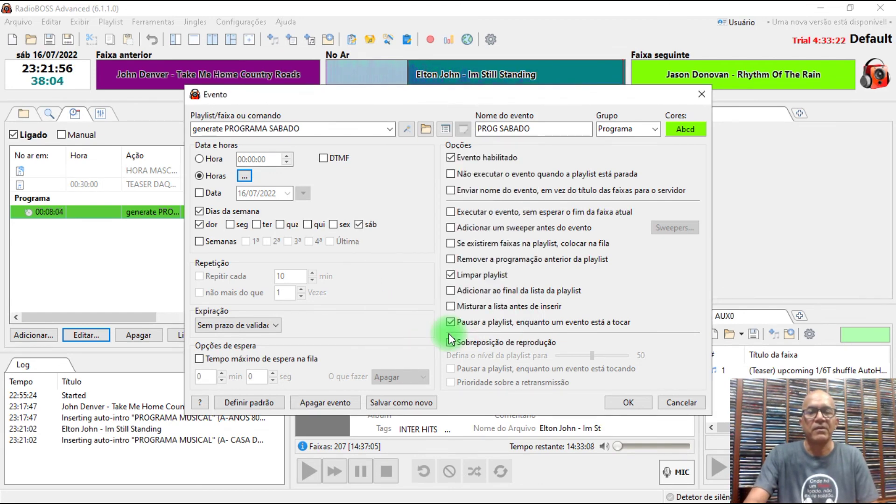
pyautogui.click(624, 399)
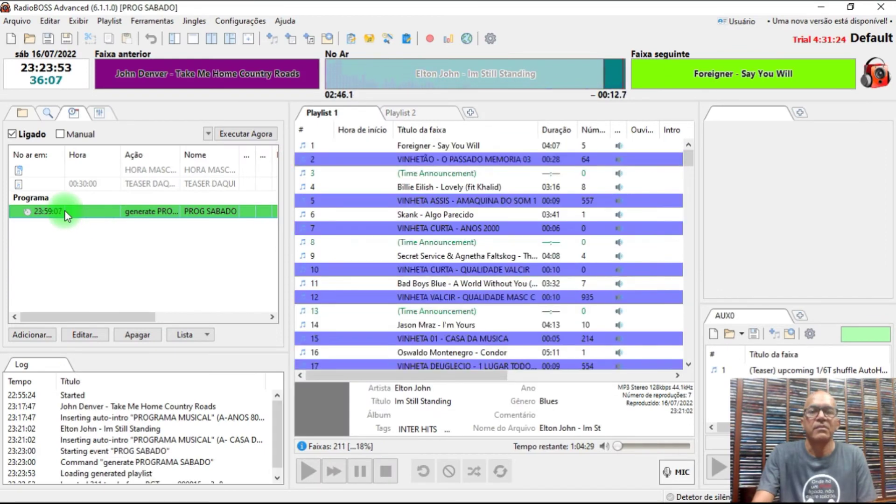
# Examine the generated Playlist 1 from the first track to the last, checking the order of songs, vinhetas and time announcements
pyautogui.click(441, 148)
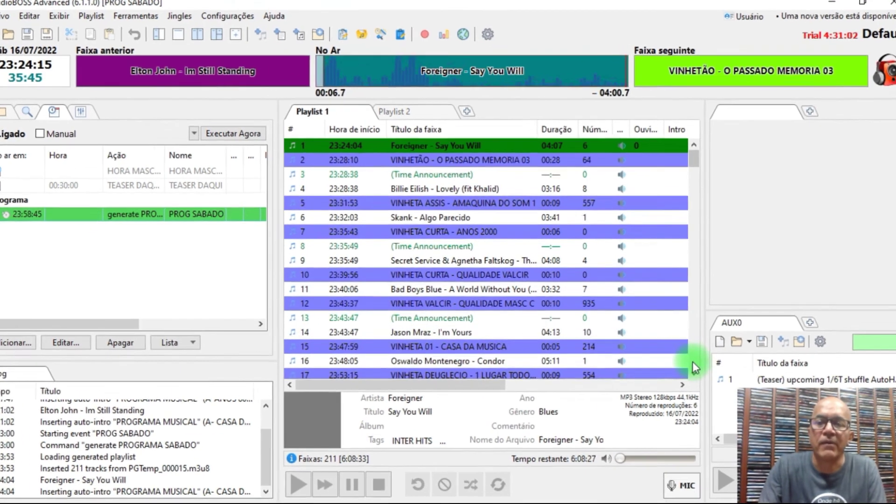
pyautogui.click(689, 353)
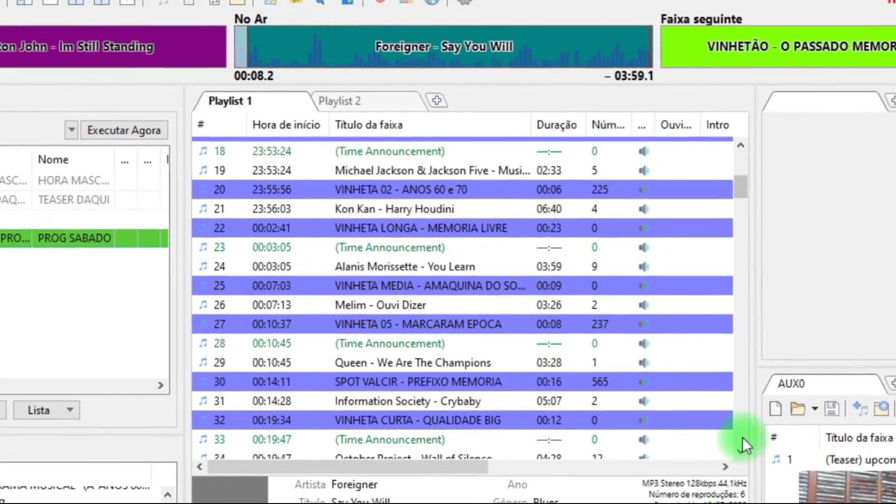
pyautogui.click(727, 415)
pyautogui.click(752, 453)
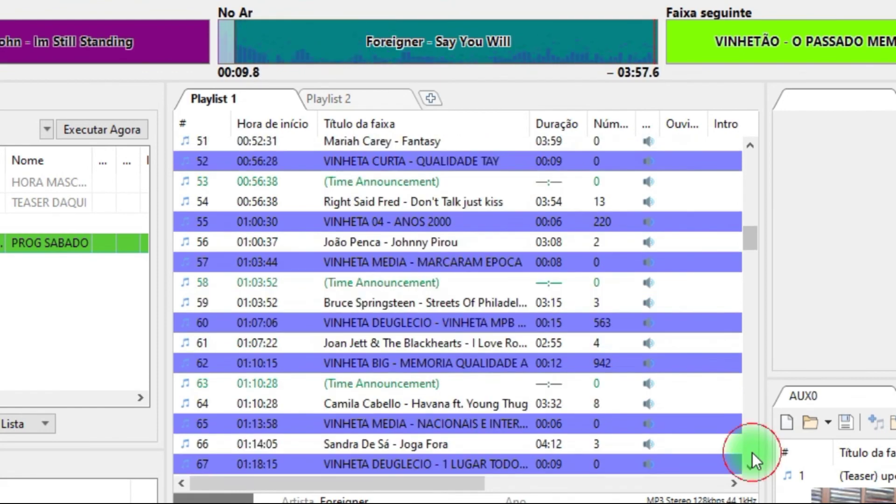
pyautogui.click(752, 453)
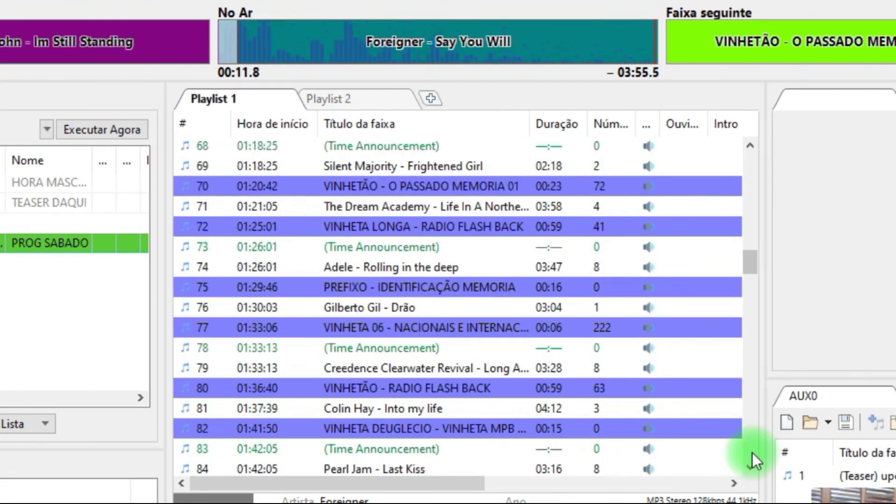
pyautogui.click(752, 453)
pyautogui.click(752, 453)
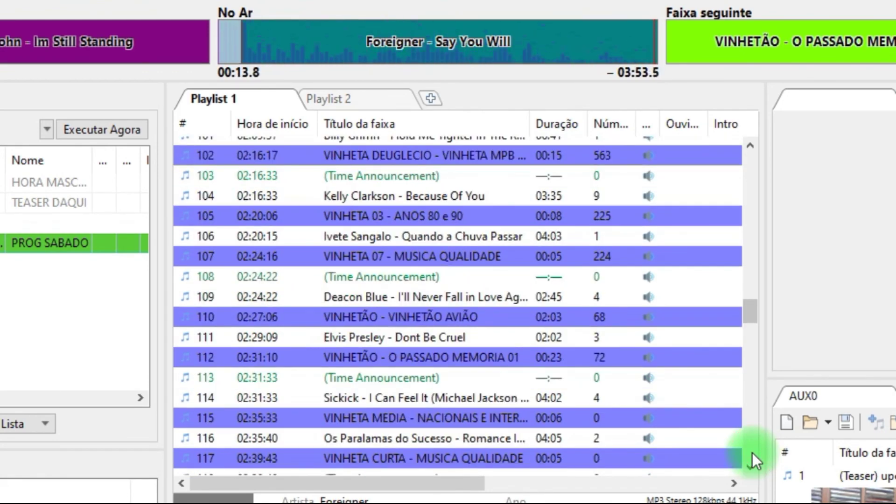
pyautogui.click(753, 453)
pyautogui.click(753, 452)
pyautogui.click(752, 453)
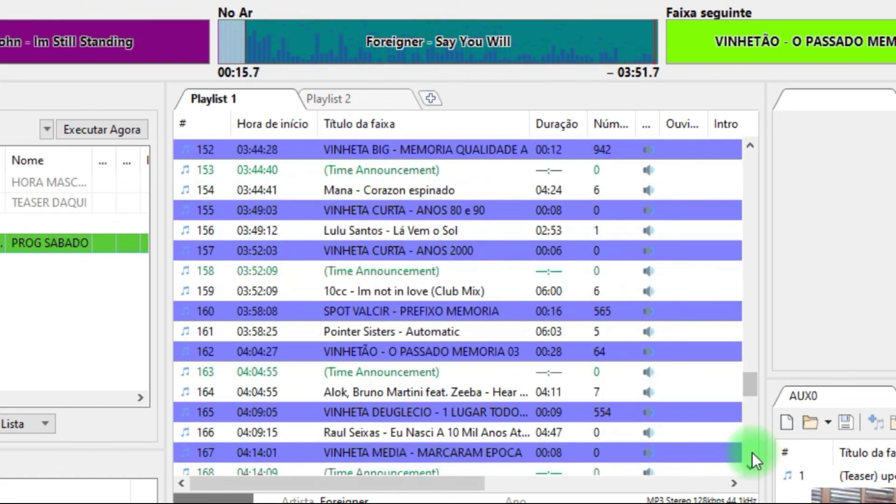
pyautogui.click(753, 456)
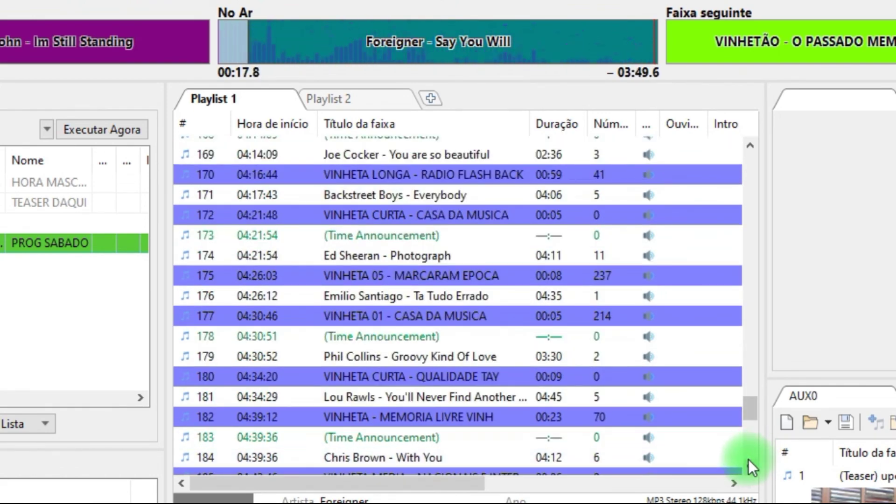
pyautogui.click(751, 456)
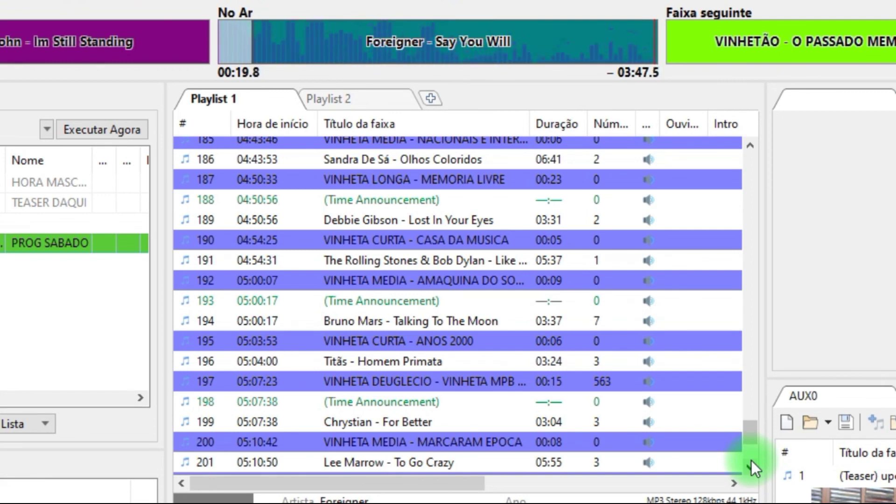
pyautogui.click(751, 460)
pyautogui.click(752, 456)
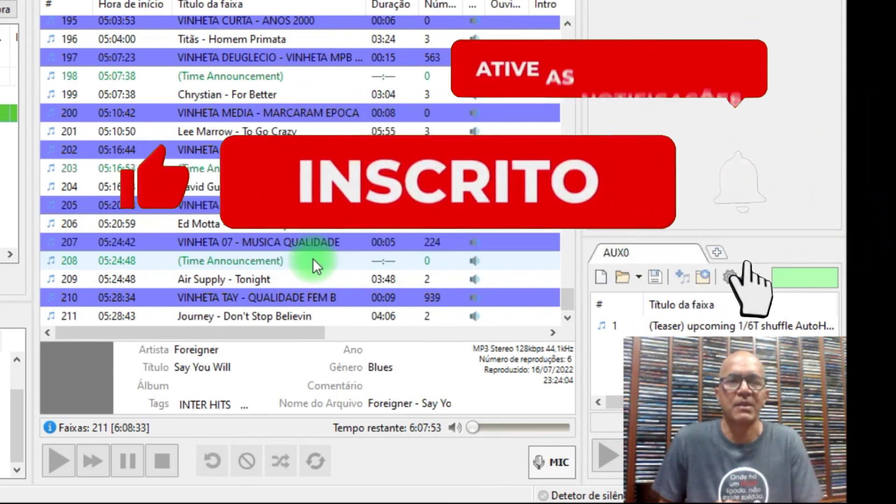
pyautogui.click(313, 259)
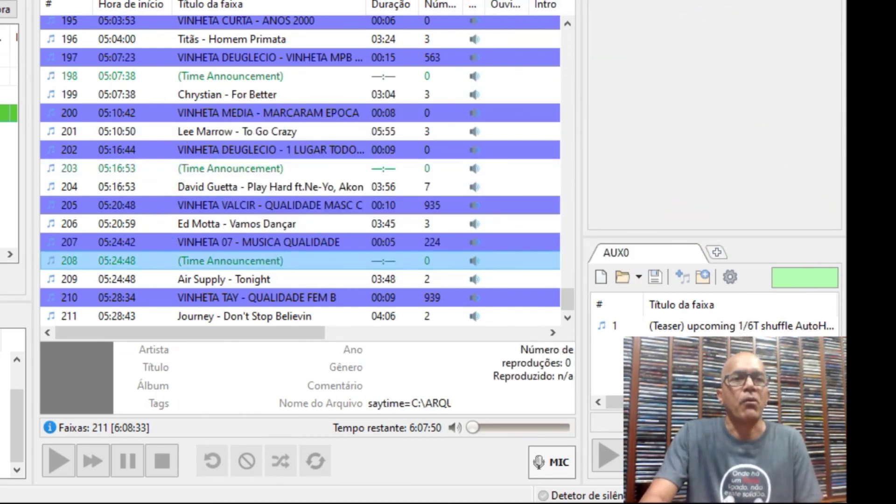